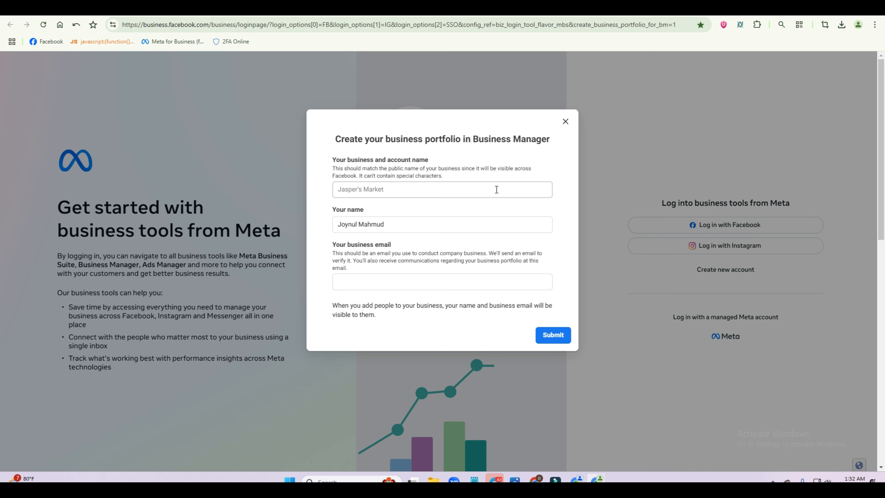
# Enter 'Priyo Agency' as the business and account name, leaving the business email empty.
pyautogui.click(417, 187)
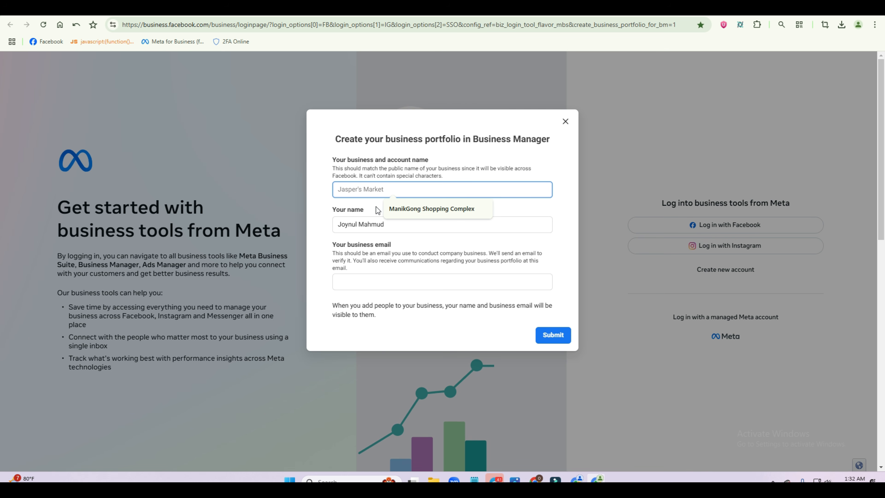
pyautogui.write('Pr')
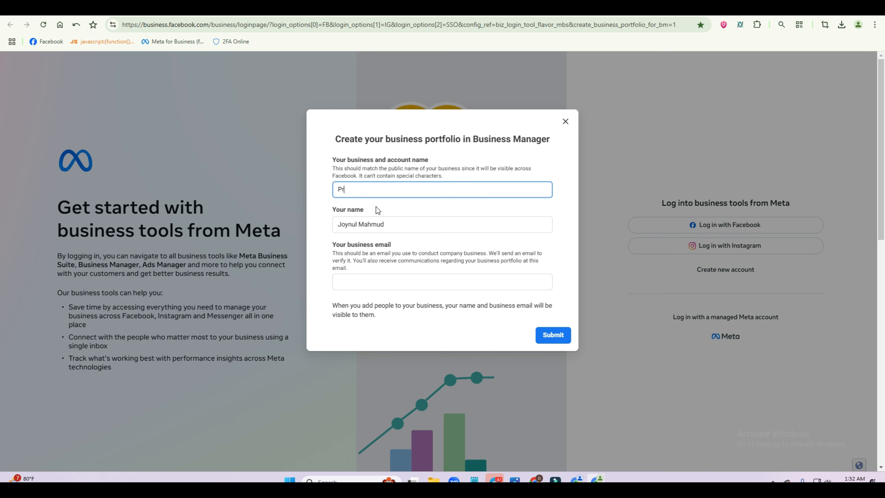
pyautogui.write('iyp')
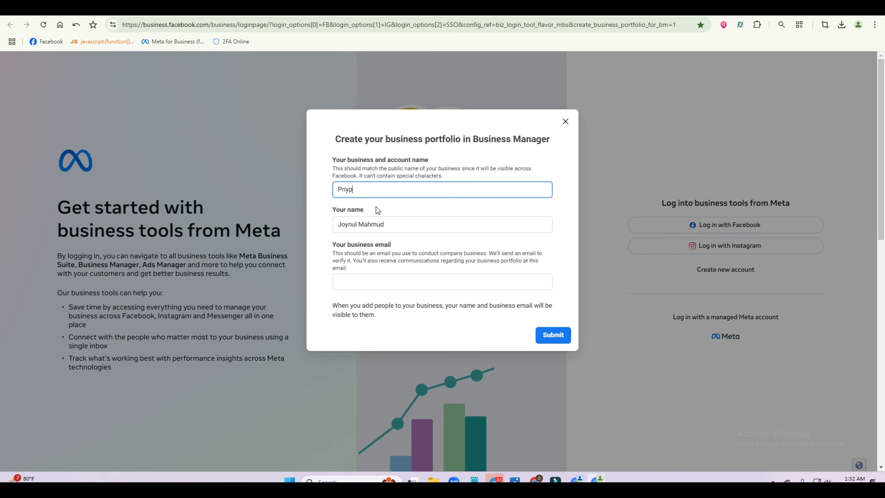
pyautogui.press('BackSpace')
pyautogui.write('o ')
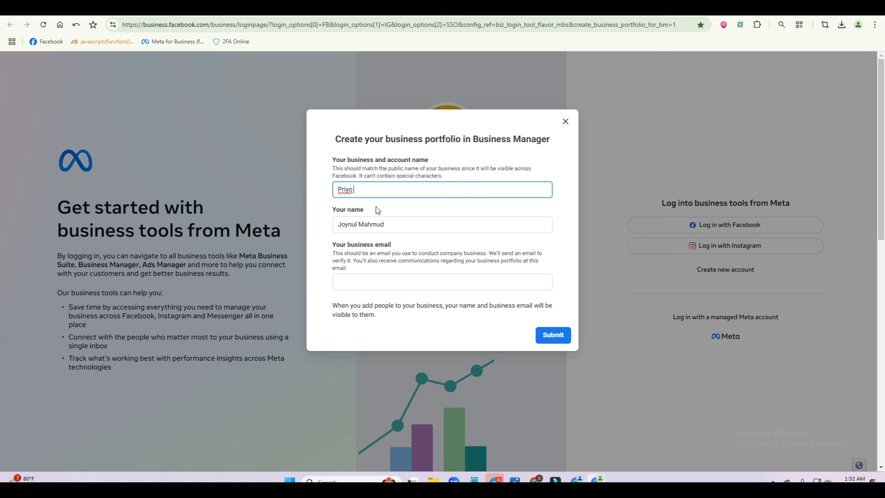
pyautogui.write('Agency')
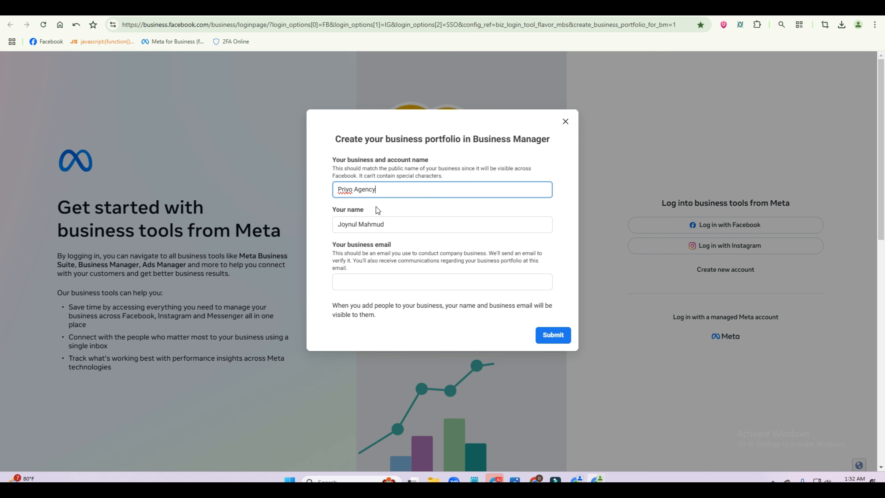
pyautogui.click(341, 188)
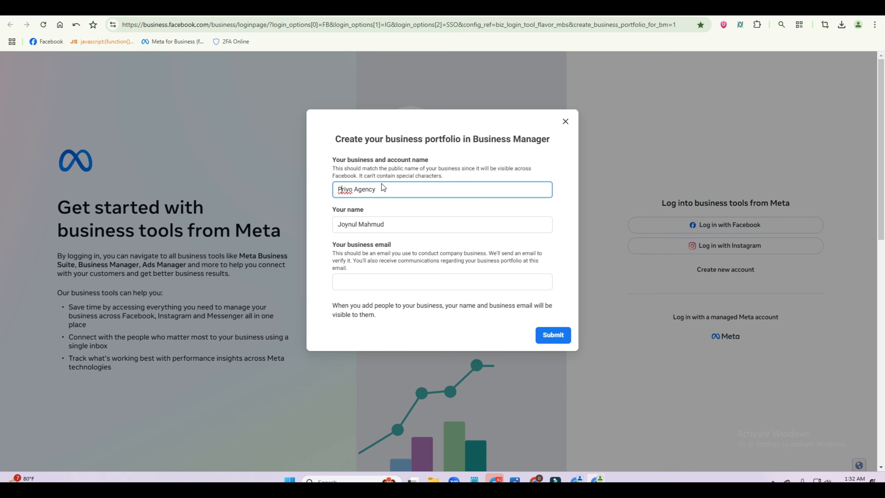
pyautogui.click(390, 184)
pyautogui.click(338, 159)
pyautogui.tripleClick(338, 158)
pyautogui.click(370, 157)
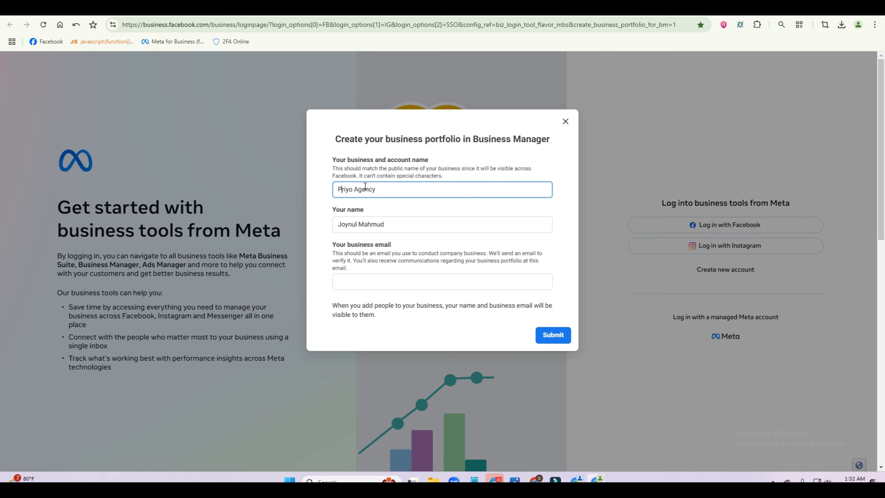
pyautogui.click(397, 189)
pyautogui.click(364, 280)
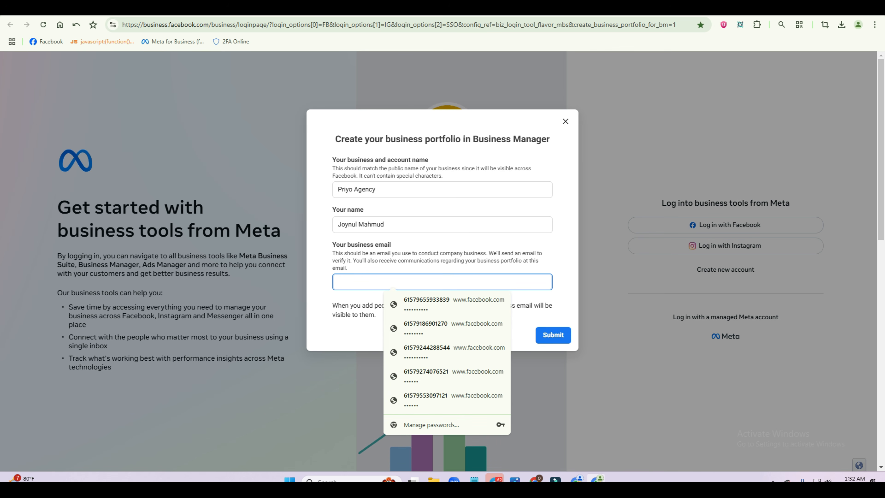
# Generate and copy a new temporary email address on hi2.in, then return to the Meta form.
pyautogui.hotkey('ctrl', 't')
pyautogui.write('hi')
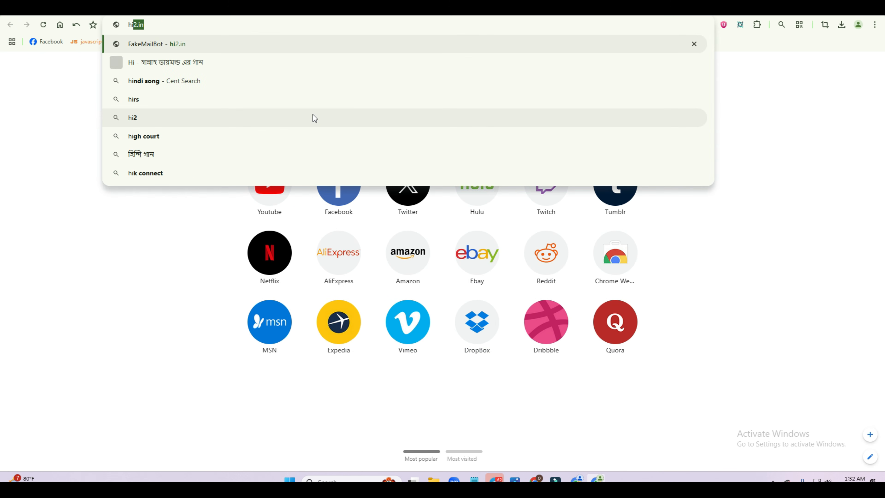
pyautogui.press('Return')
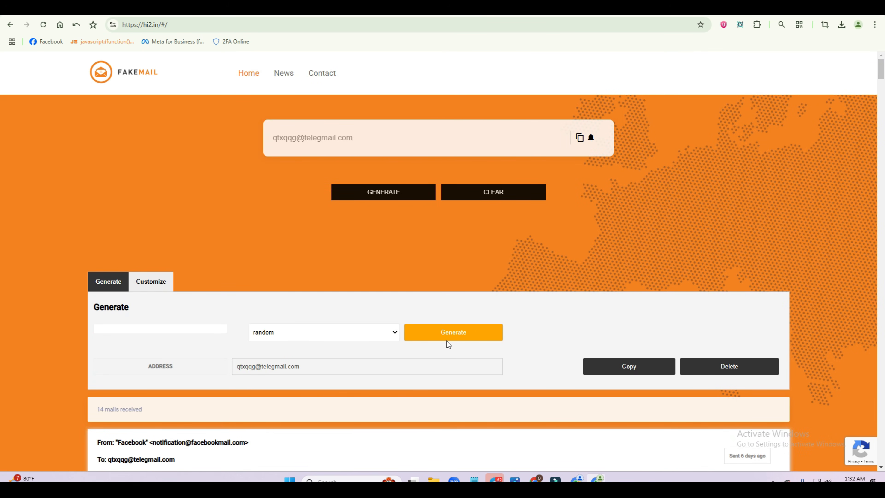
pyautogui.click(450, 330)
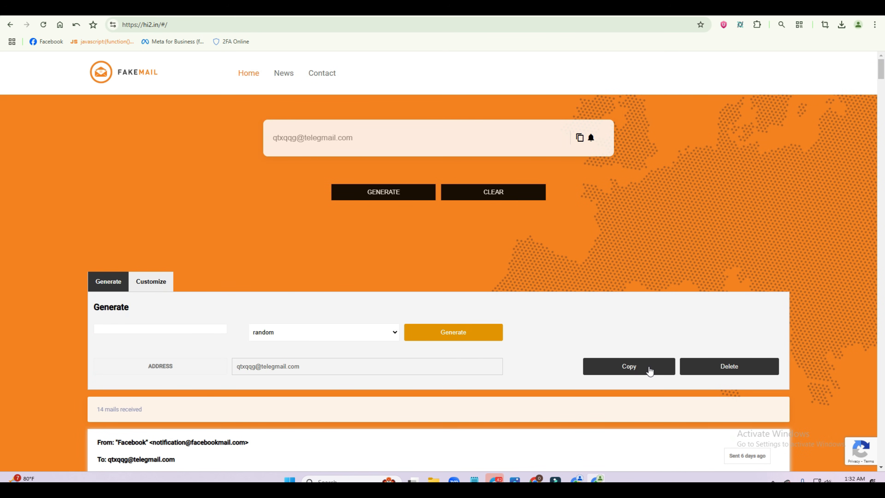
pyautogui.click(630, 367)
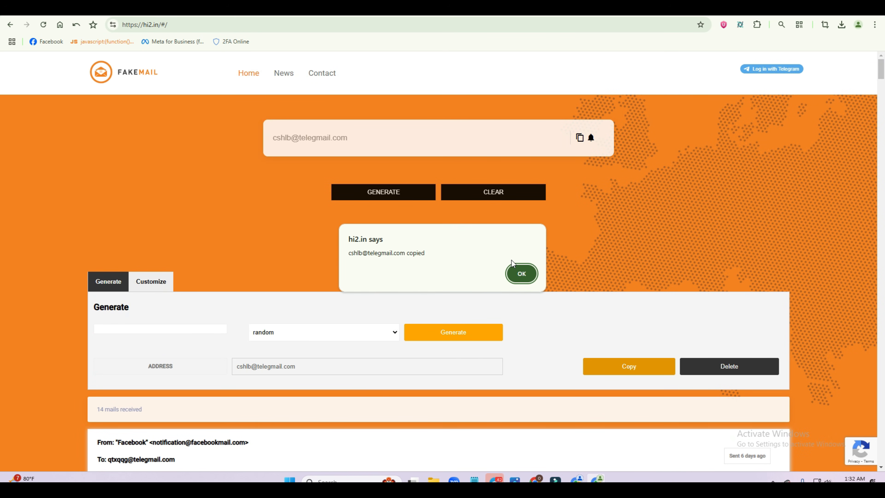
pyautogui.click(348, 9)
# Paste the temporary address as business email, submit the portfolio, and dismiss the confirmation.
pyautogui.hotkey('ctrl', 'v')
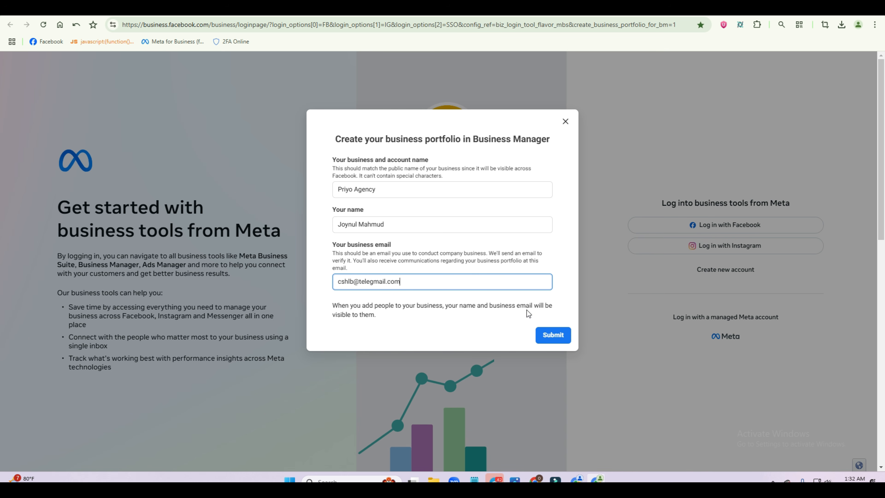
pyautogui.click(554, 377)
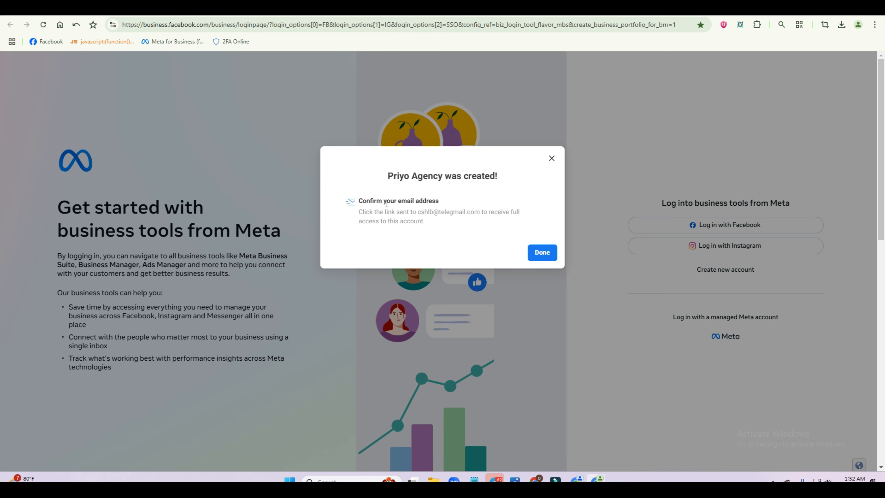
pyautogui.moveTo(353, 203); pyautogui.dragTo(454, 205)
pyautogui.doubleClick(423, 203)
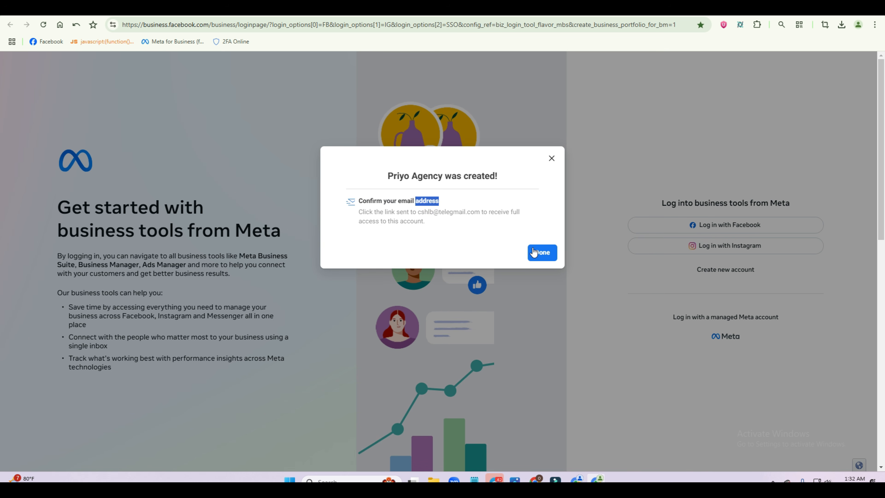
pyautogui.click(540, 250)
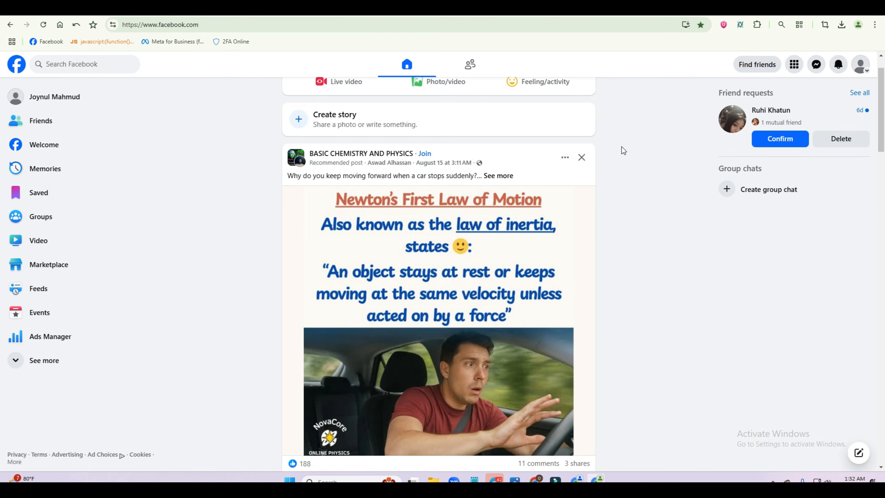
pyautogui.scroll(-5, 621, 148)
pyautogui.scroll(5, 226, 130)
# Go to the portfolio's Business settings People page and start inviting someone.
pyautogui.click(69, 94)
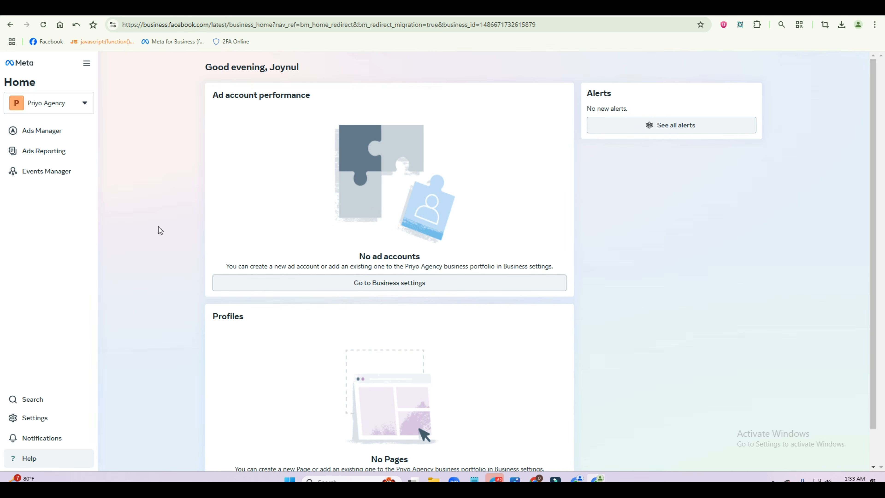
pyautogui.click(495, 284)
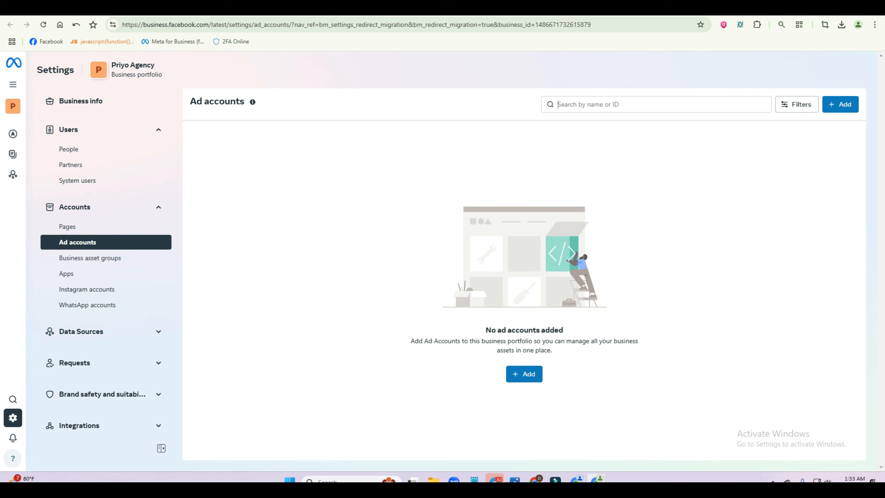
pyautogui.click(87, 152)
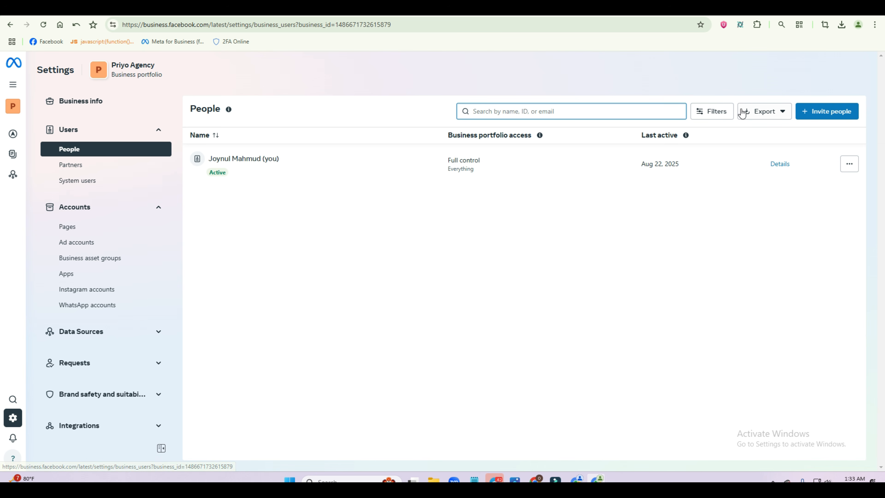
pyautogui.click(826, 112)
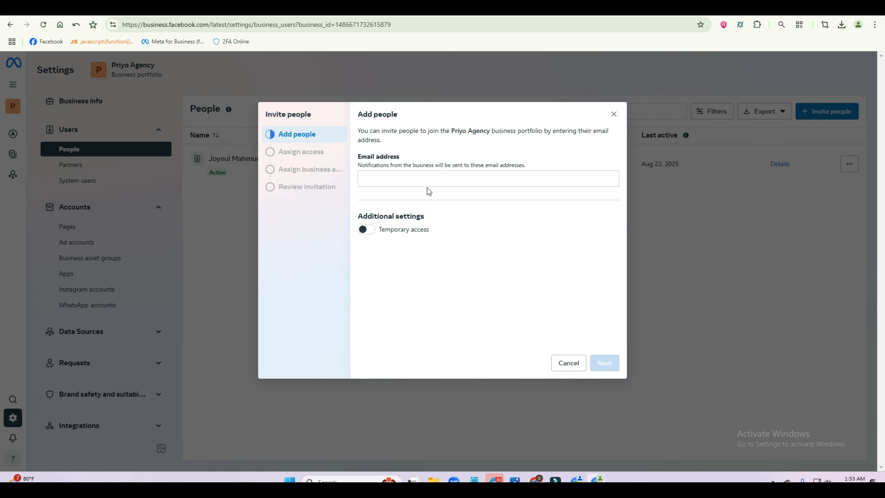
# Copy the temporary FakeMail address and paste it as the invitee's email.
pyautogui.click(576, 480)
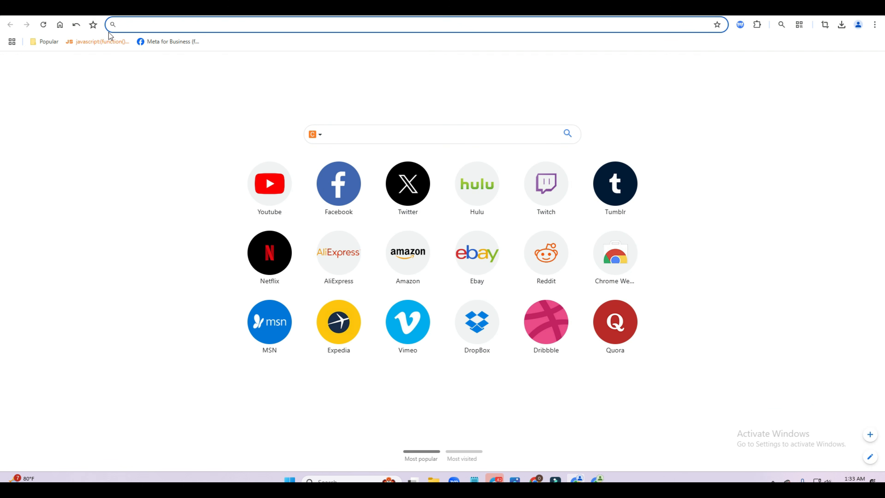
pyautogui.click(535, 480)
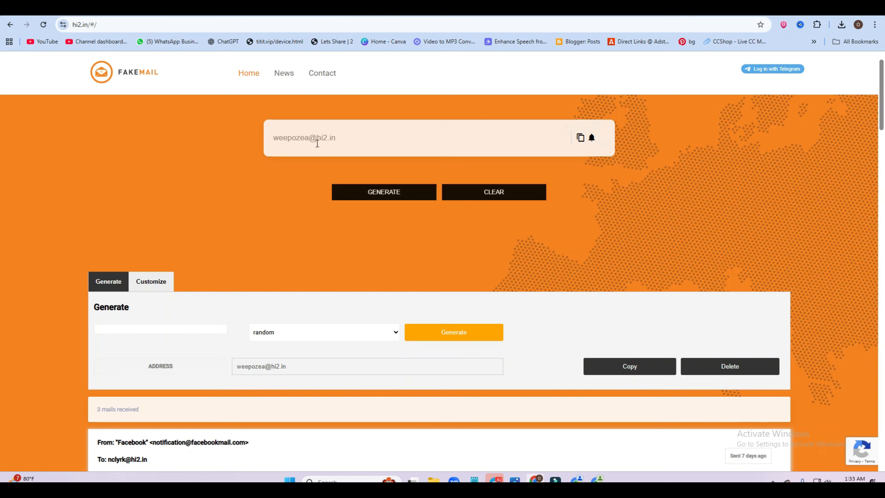
pyautogui.click(607, 368)
pyautogui.click(522, 83)
pyautogui.hotkey('alt', 'Tab')
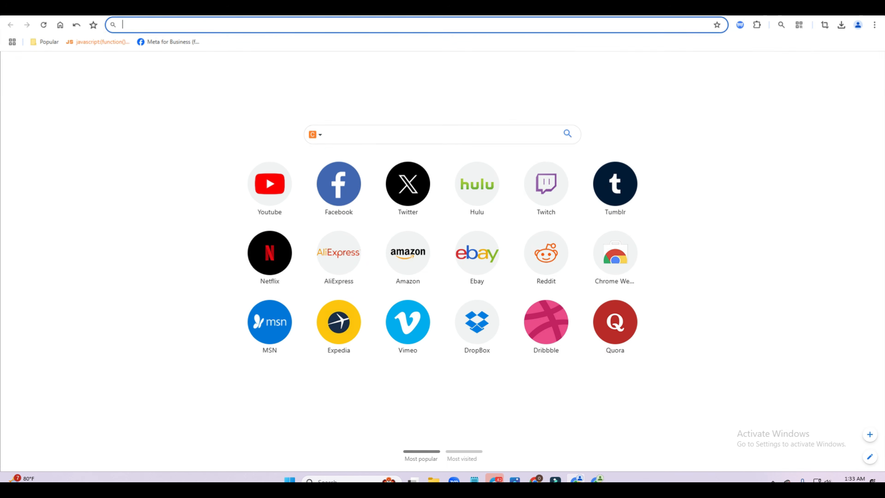
pyautogui.hotkey('alt', 'Tab')
pyautogui.click(426, 178)
pyautogui.hotkey('ctrl', 'v')
pyautogui.click(437, 329)
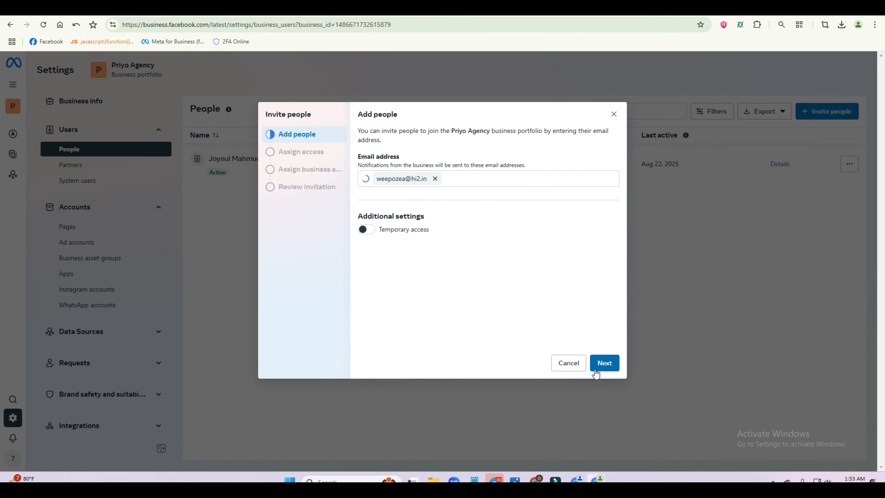
# Give the invitee full control of everything and send the invitation.
pyautogui.click(601, 364)
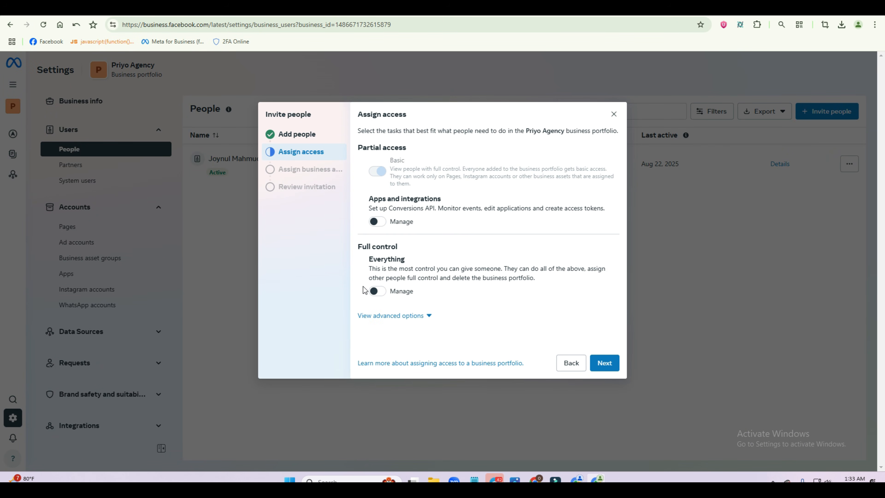
pyautogui.click(378, 291)
pyautogui.click(604, 363)
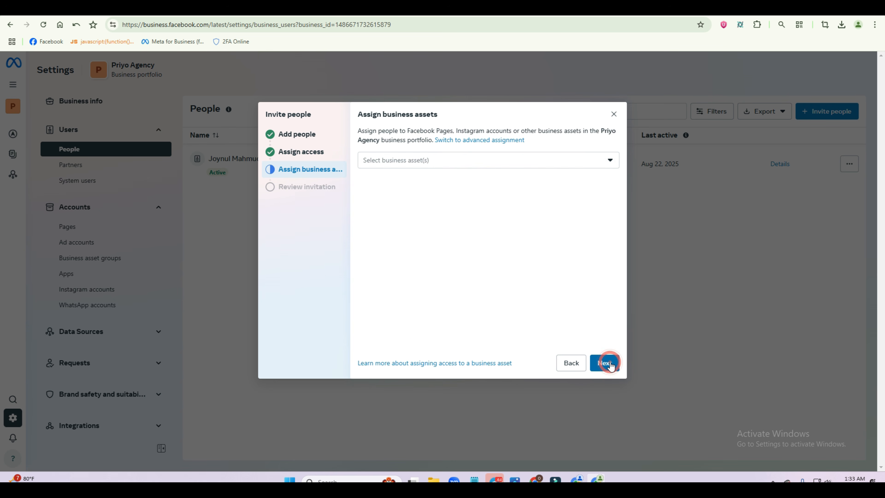
pyautogui.click(608, 363)
pyautogui.click(609, 363)
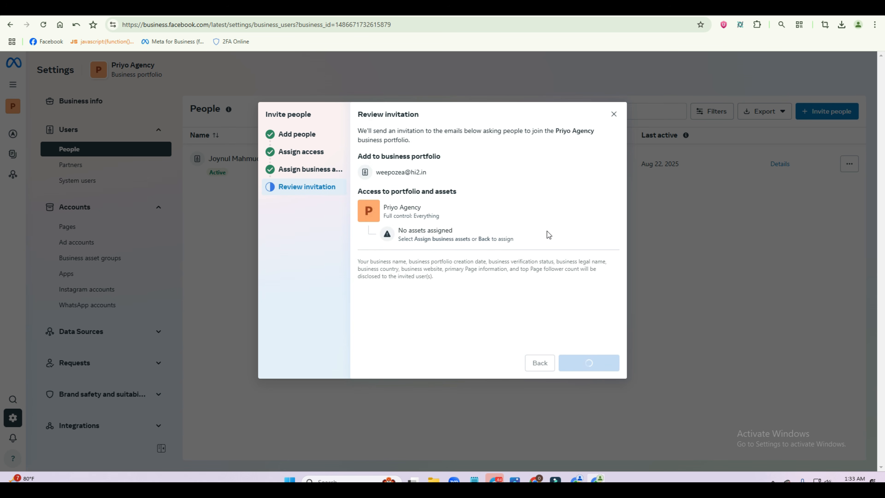
pyautogui.click(603, 364)
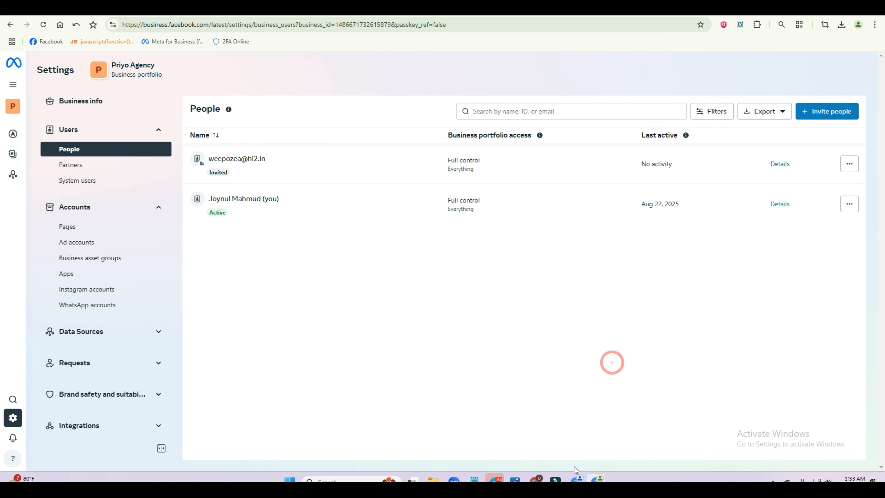
# Follow the invitation link from the FakeMail inbox and log in with Facebook.
pyautogui.click(535, 479)
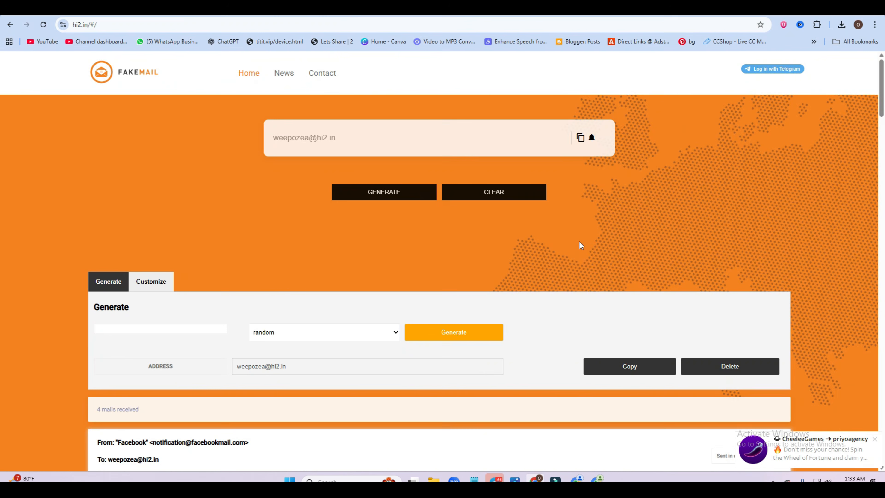
pyautogui.scroll(-8, 521, 318)
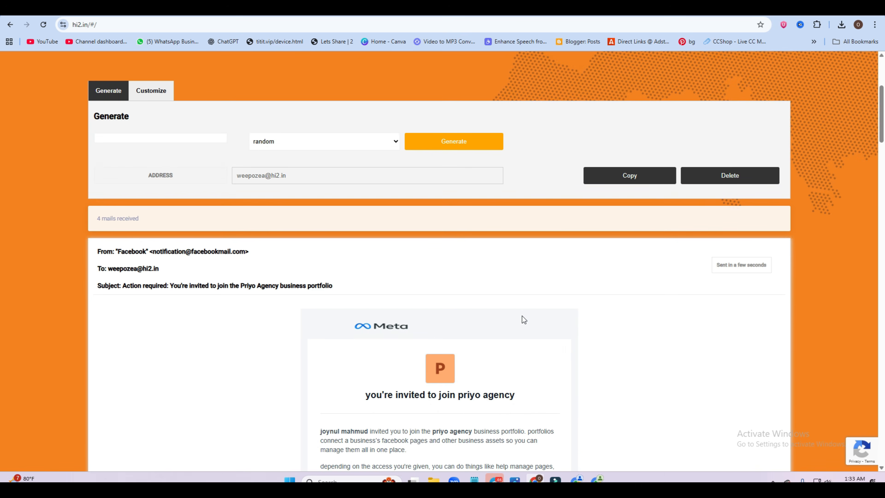
pyautogui.scroll(-2, 473, 323)
pyautogui.click(427, 338)
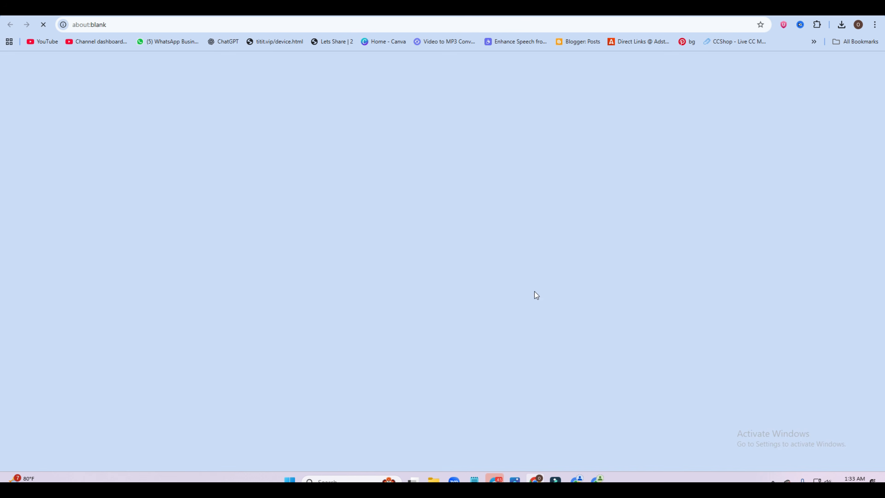
pyautogui.click(413, 12)
pyautogui.moveTo(521, 172); pyautogui.dragTo(440, 171)
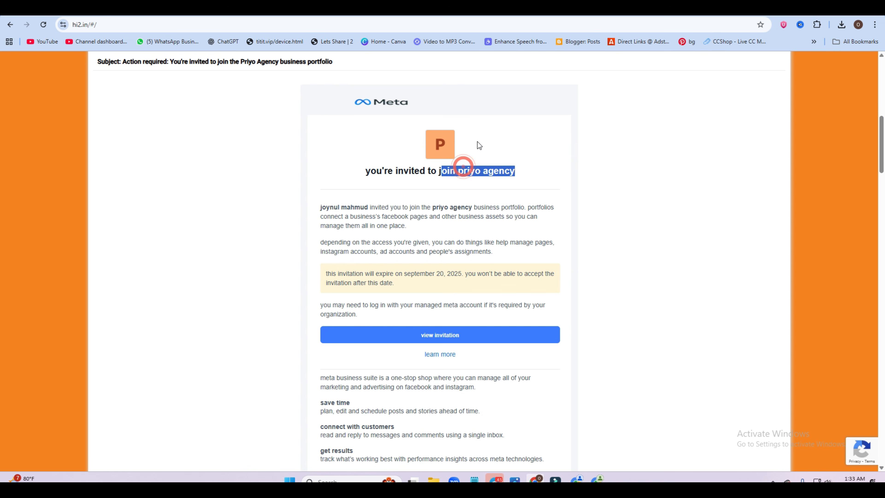
pyautogui.click(498, 13)
pyautogui.click(727, 225)
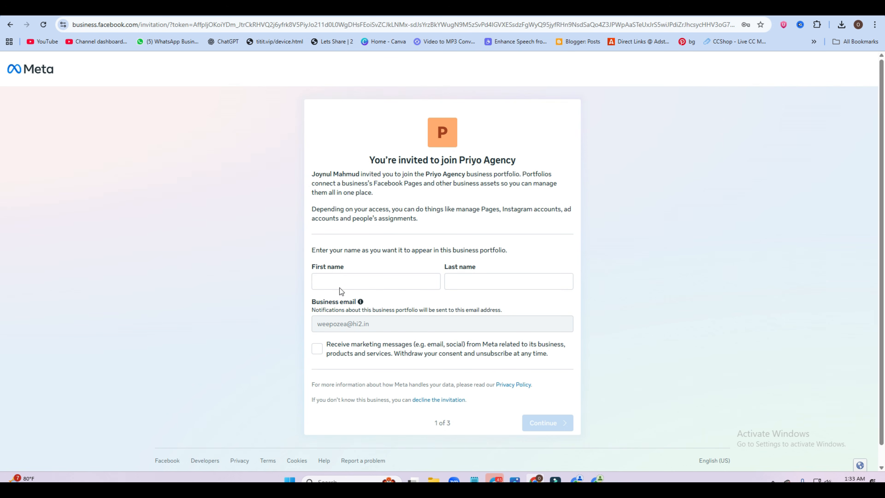
# Fill in the invitee's first name and last name fields.
pyautogui.click(339, 281)
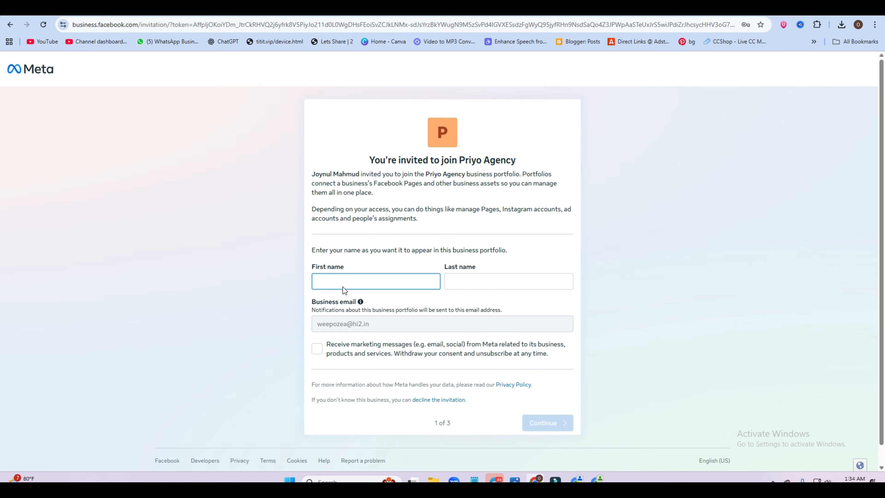
pyautogui.hotkey('ctrl', 'v')
pyautogui.doubleClick(345, 281)
pyautogui.moveTo(344, 281); pyautogui.dragTo(493, 282)
pyautogui.moveTo(344, 278); pyautogui.dragTo(469, 285)
pyautogui.click(366, 284)
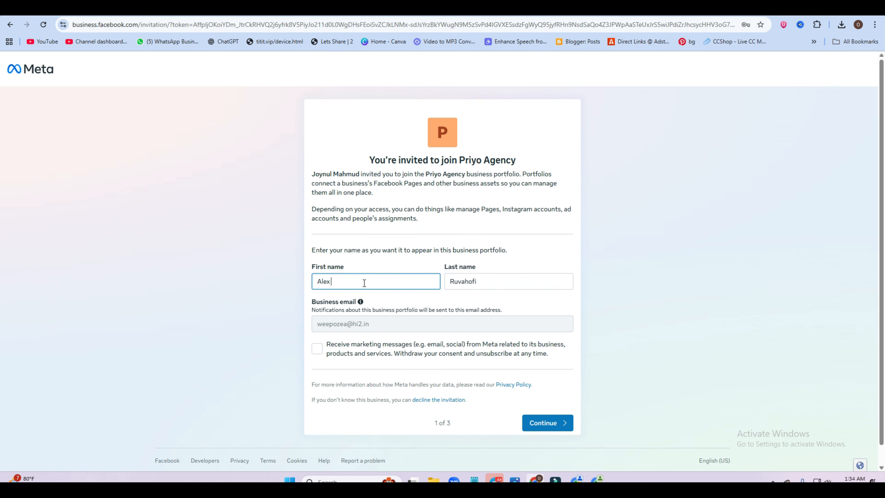
# Continue through the review, accept the invitation, and confirm with the account password.
pyautogui.click(548, 423)
pyautogui.click(546, 340)
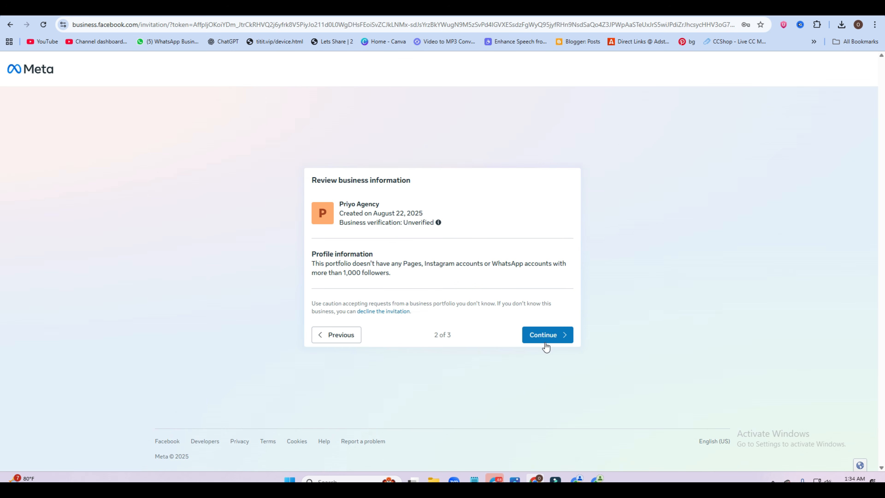
pyautogui.click(545, 344)
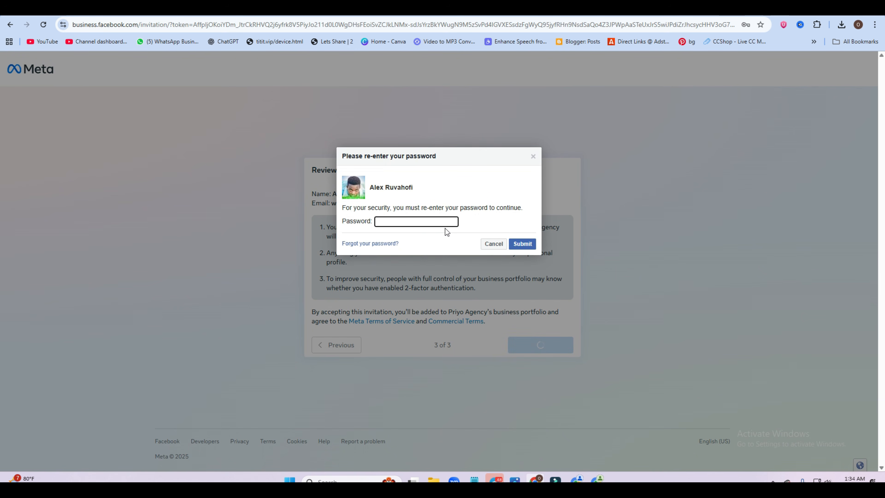
pyautogui.click(445, 222)
pyautogui.click(459, 244)
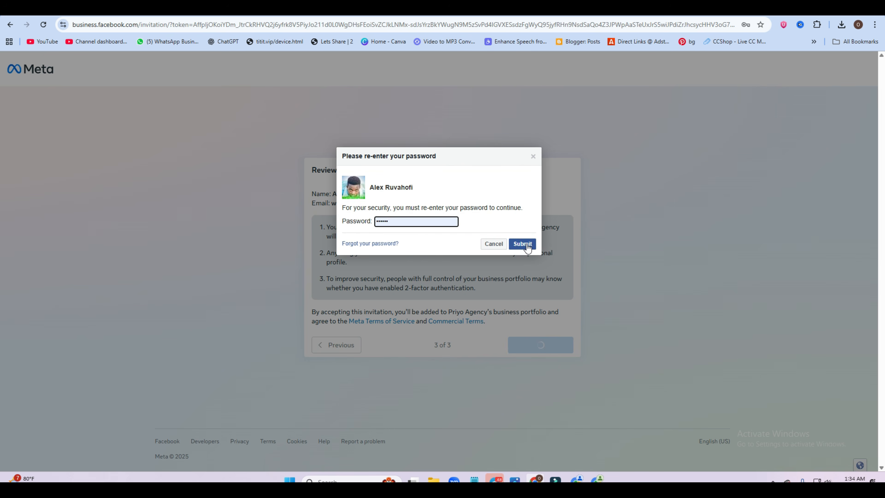
pyautogui.click(524, 246)
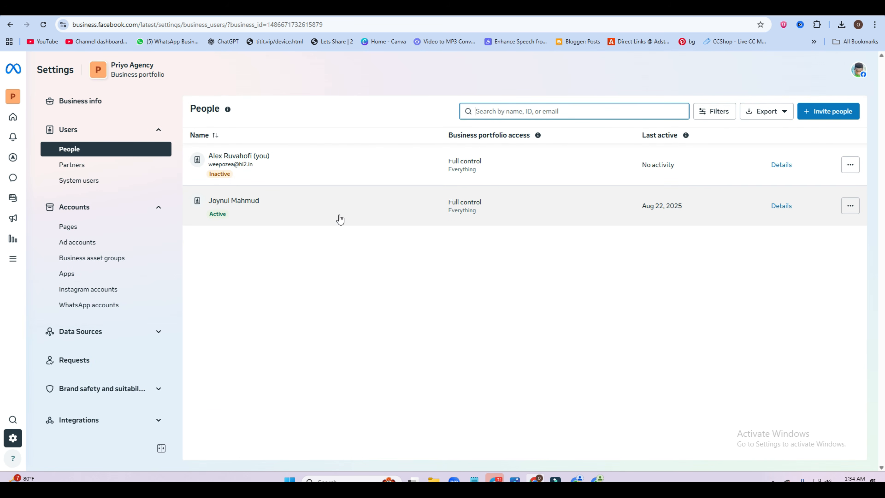
# Remove the original admin from the Priyo Agency business portfolio.
pyautogui.click(850, 206)
pyautogui.click(798, 299)
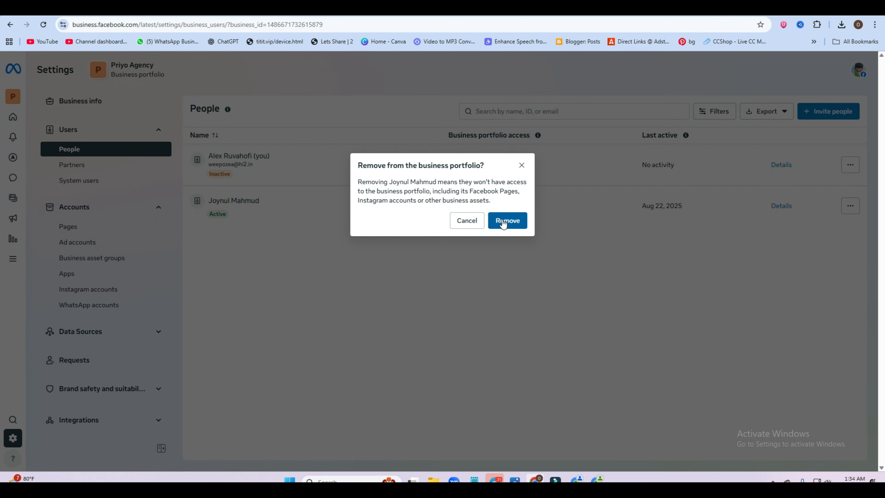
pyautogui.click(505, 221)
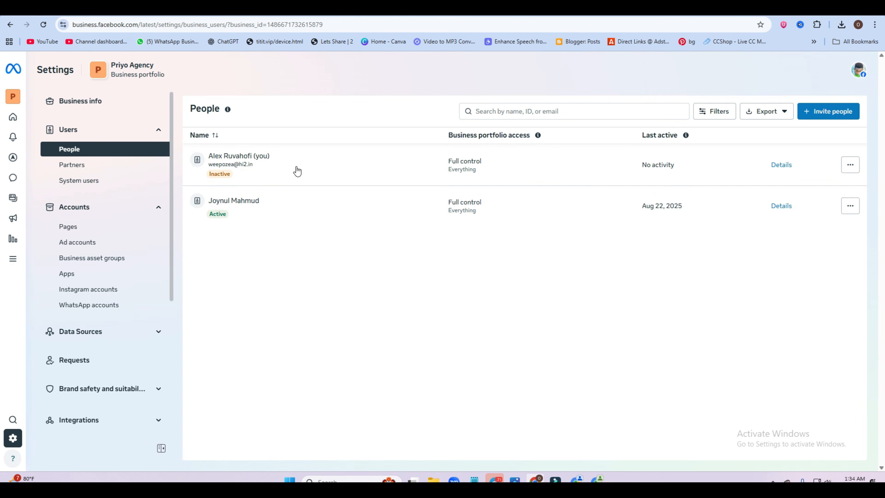
pyautogui.click(851, 170)
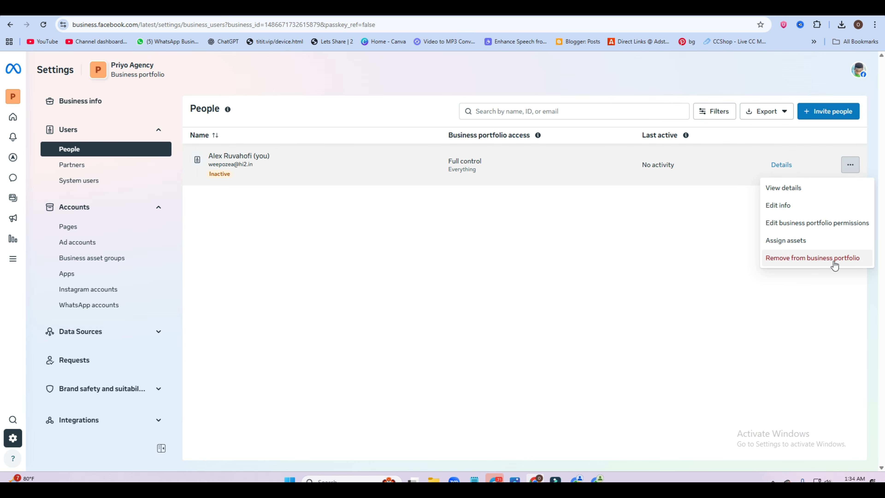
pyautogui.click(584, 254)
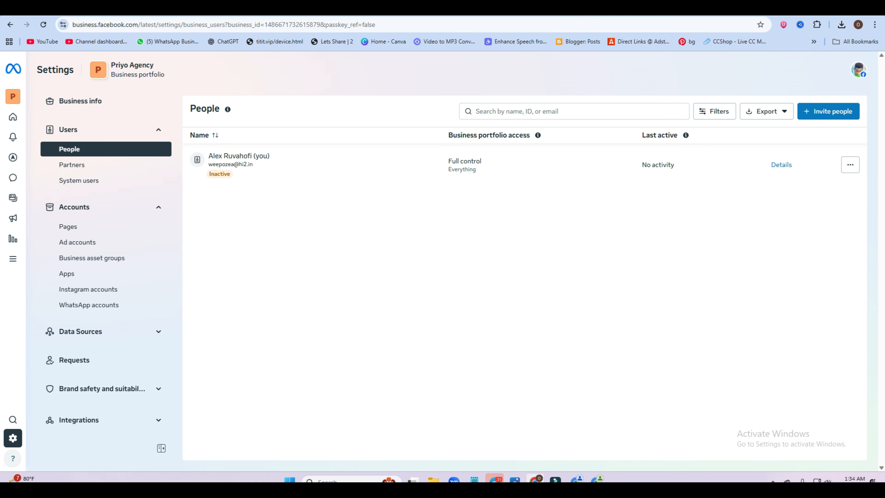
# Go to digitaxzone.com and open the Facebook Business Manager Verify Method product.
pyautogui.hotkey('ctrl', 't')
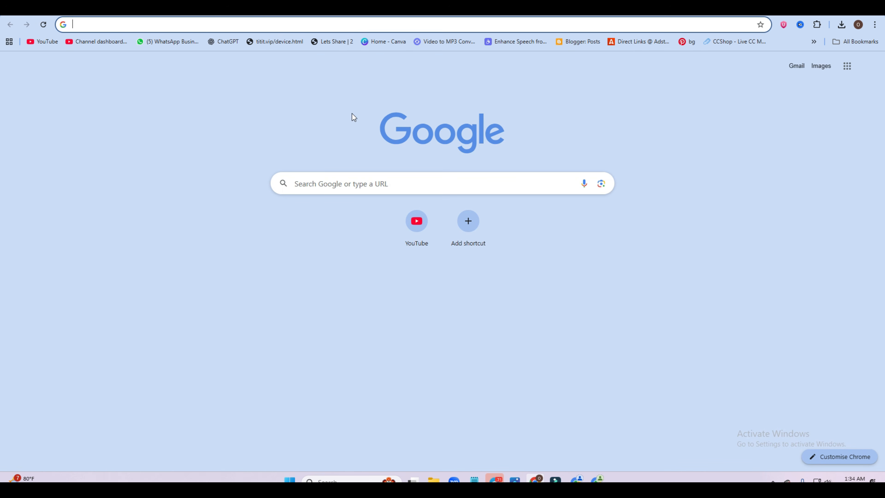
pyautogui.write('d')
pyautogui.press('Return')
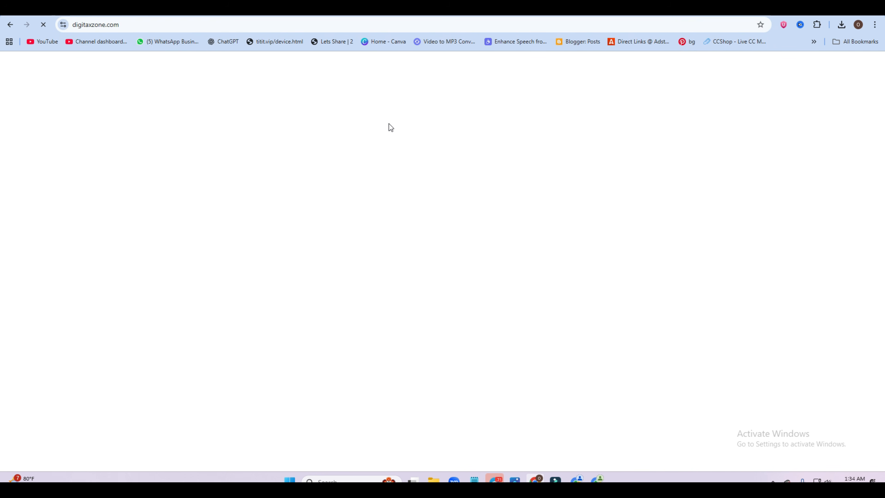
pyautogui.scroll(-15, 462, 161)
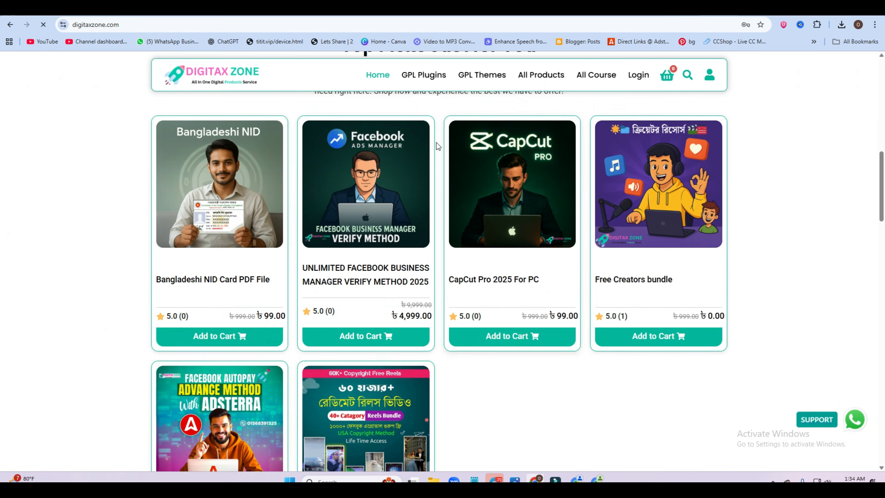
pyautogui.scroll(4, 476, 142)
pyautogui.scroll(-1, 551, 135)
pyautogui.scroll(-1, 312, 165)
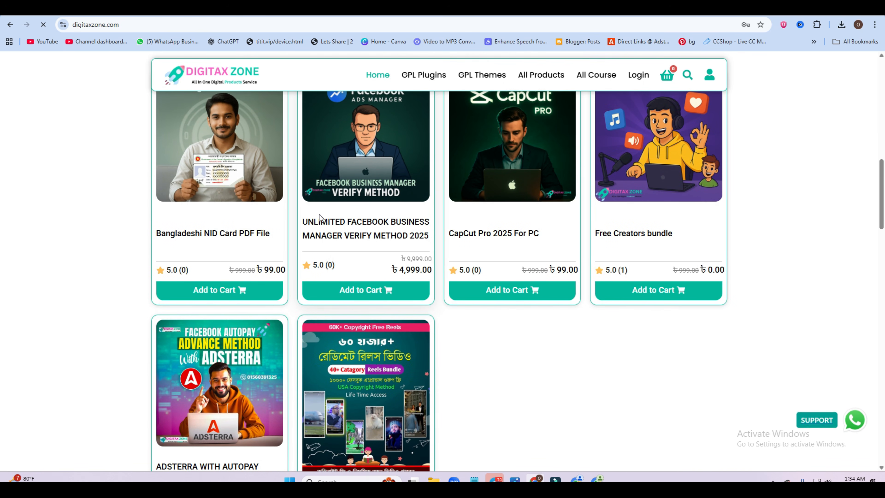
pyautogui.click(312, 166)
# Scroll the product page and select the product title text.
pyautogui.scroll(-5, 545, 213)
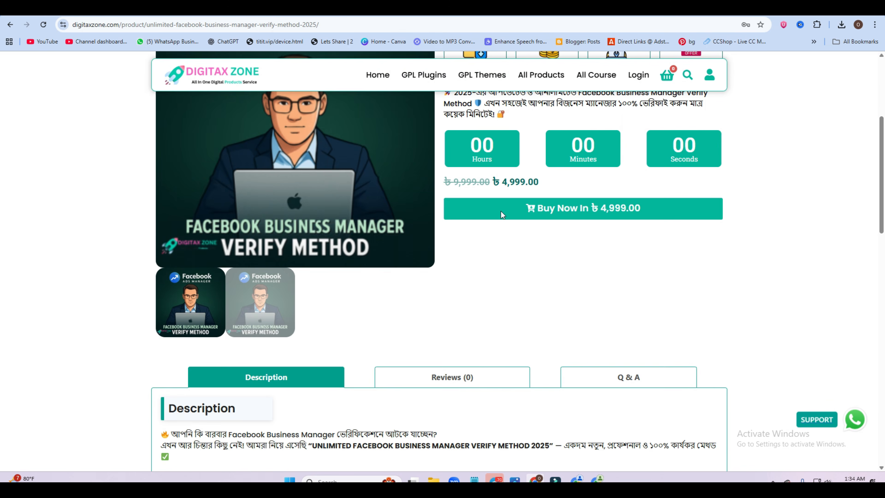
pyautogui.scroll(4, 488, 213)
pyautogui.scroll(-7, 428, 212)
pyautogui.scroll(5, 389, 212)
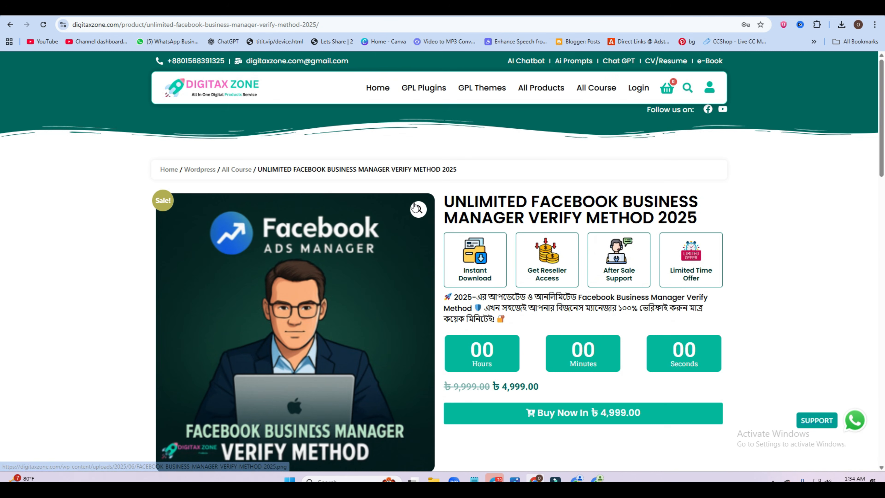
pyautogui.scroll(-10, 618, 221)
pyautogui.scroll(-6, 278, 196)
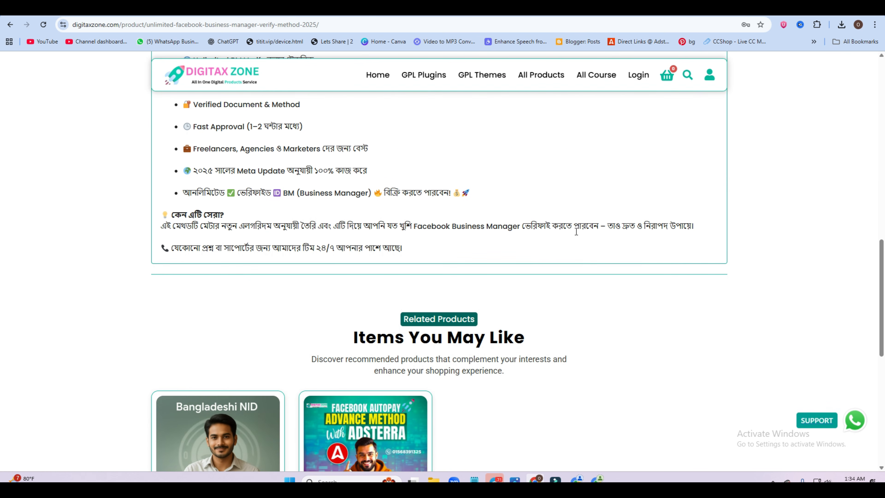
pyautogui.scroll(15, 575, 234)
pyautogui.scroll(1, 544, 241)
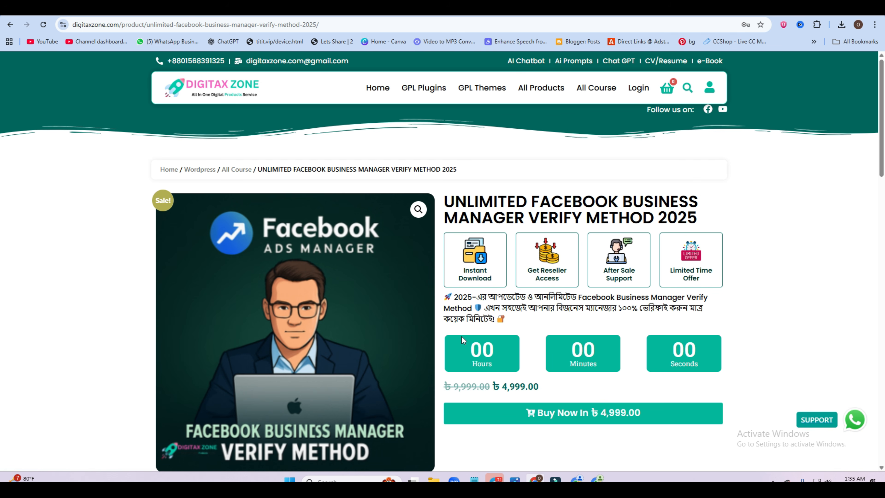
pyautogui.moveTo(701, 218); pyautogui.dragTo(448, 199)
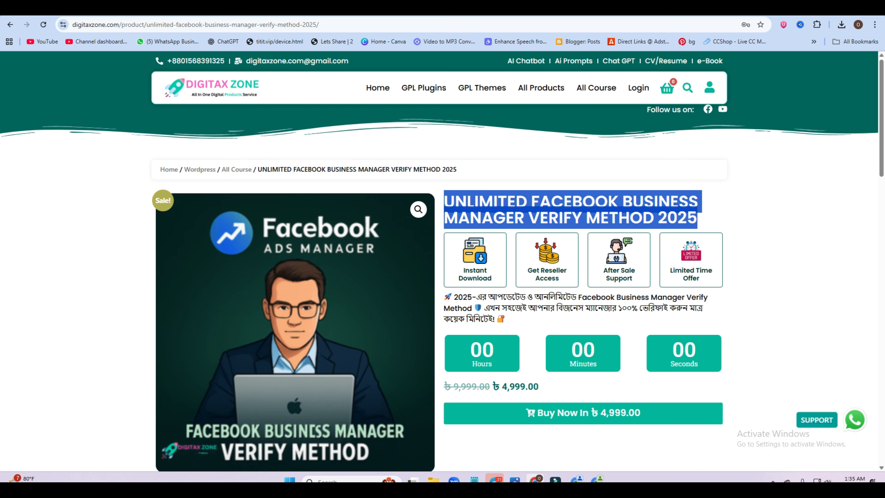
pyautogui.click(552, 207)
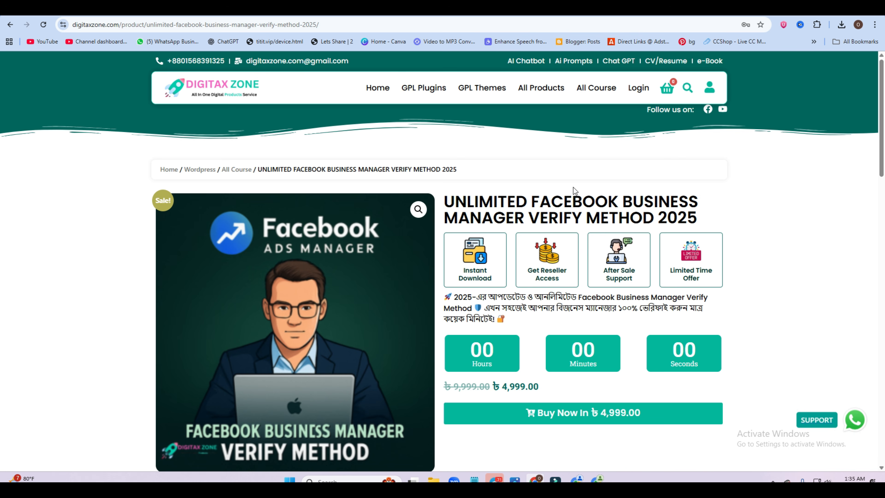
# Scroll further down and select the product description paragraph.
pyautogui.scroll(-3, 574, 191)
pyautogui.scroll(2, 573, 181)
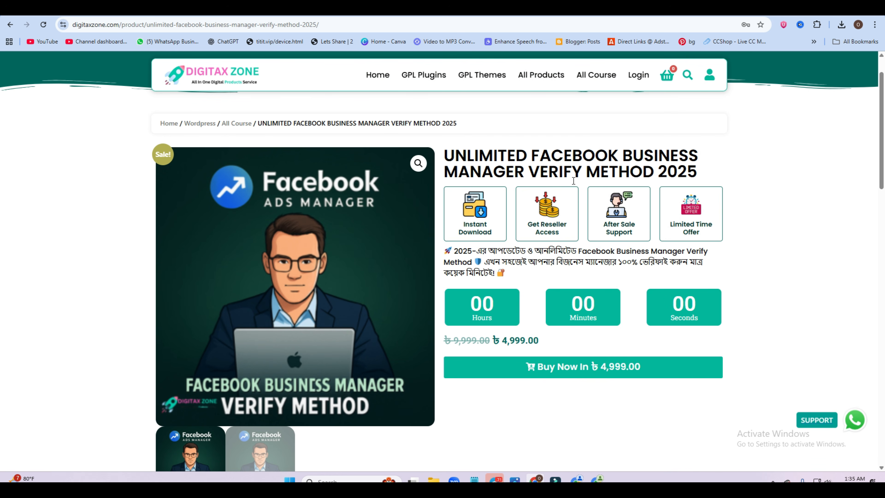
pyautogui.scroll(-3, 515, 183)
pyautogui.scroll(2, 616, 343)
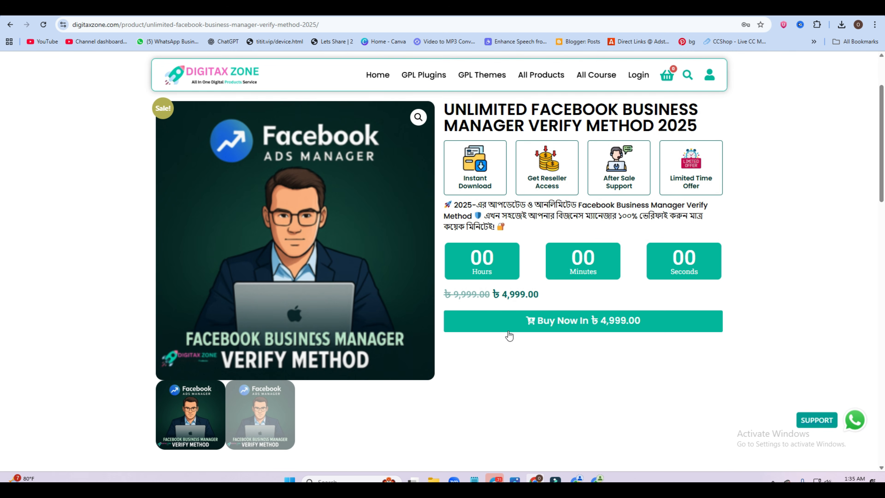
pyautogui.scroll(-5, 624, 329)
pyautogui.scroll(7, 623, 330)
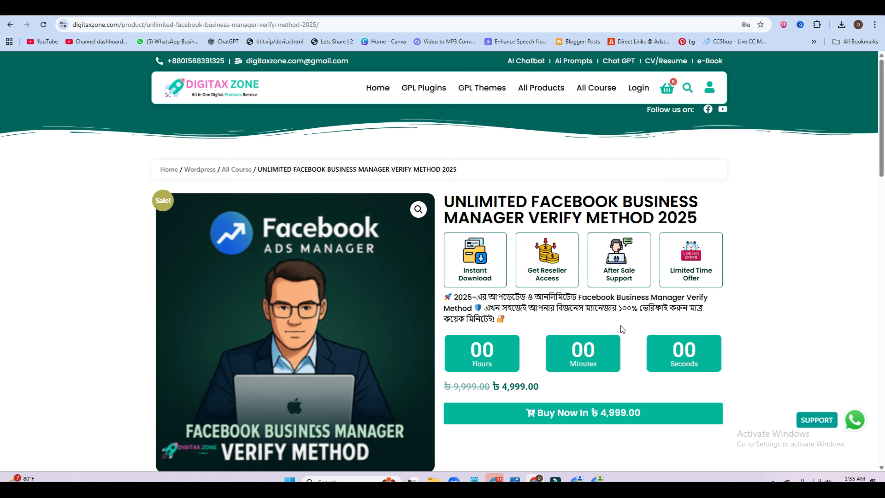
pyautogui.scroll(-1, 608, 243)
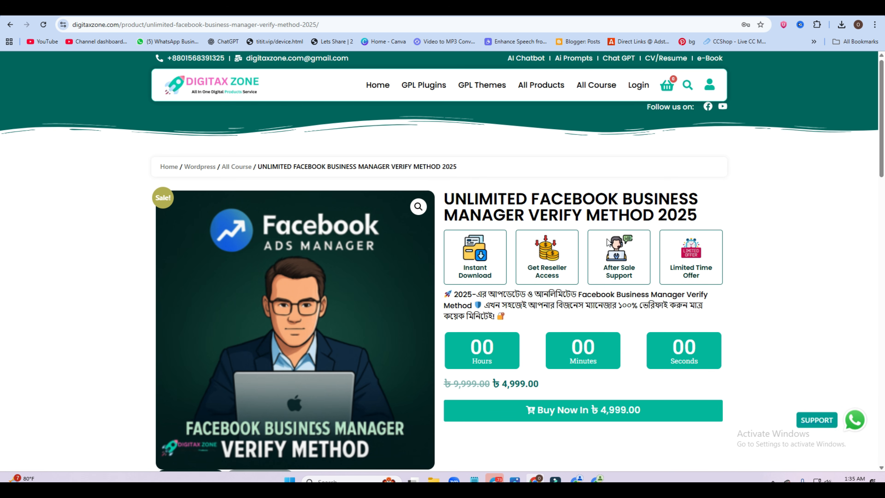
pyautogui.scroll(-3, 608, 243)
pyautogui.moveTo(505, 227); pyautogui.dragTo(428, 205)
pyautogui.tripleClick(486, 207)
pyautogui.click(532, 88)
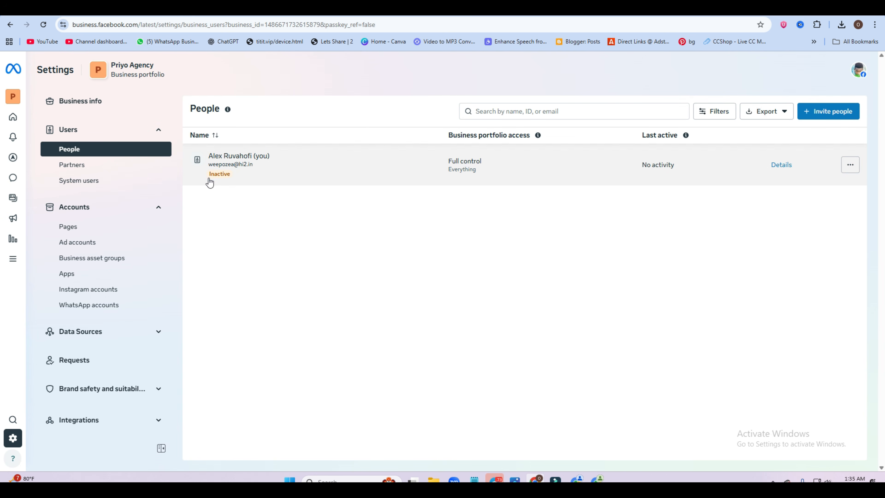
# Open Security Center from the Settings sidebar.
pyautogui.scroll(-1, 133, 223)
pyautogui.scroll(1, 132, 223)
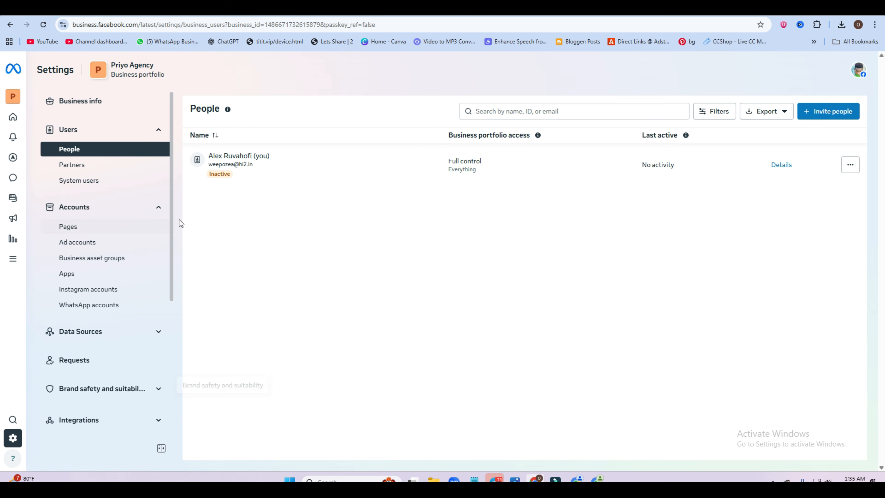
pyautogui.scroll(-5, 157, 244)
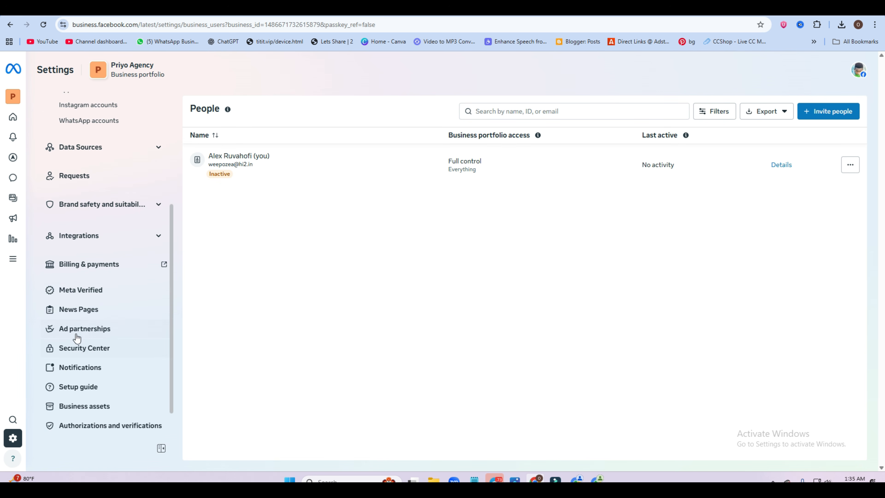
pyautogui.click(87, 350)
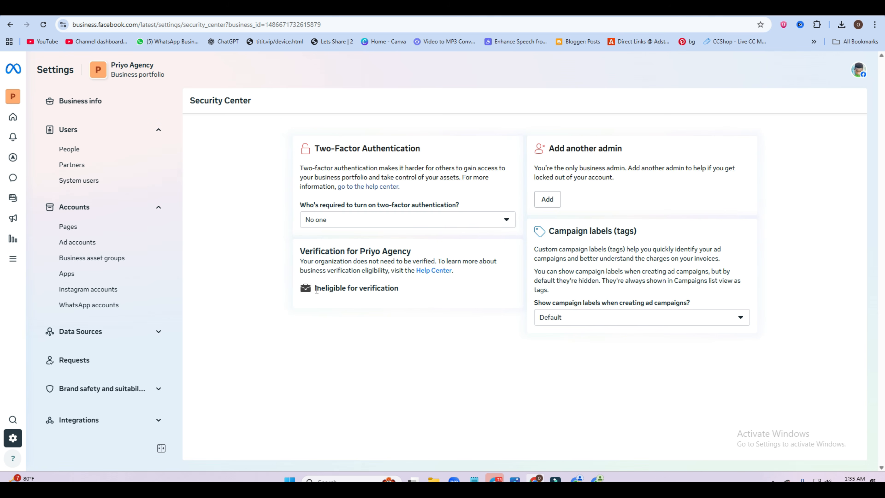
# Highlight the 'Ineligible for verification' status on the Priyo Agency verification card.
pyautogui.moveTo(316, 289); pyautogui.dragTo(409, 298)
pyautogui.tripleClick(361, 288)
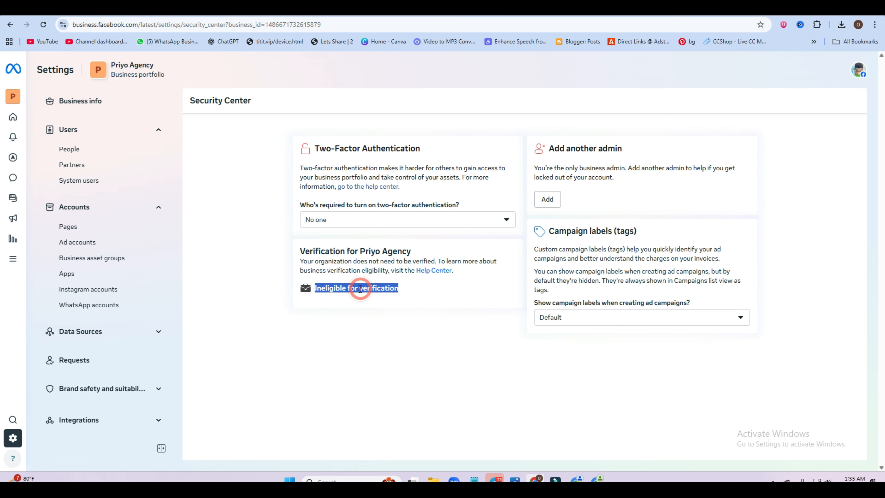
pyautogui.click(360, 289)
pyautogui.tripleClick(332, 290)
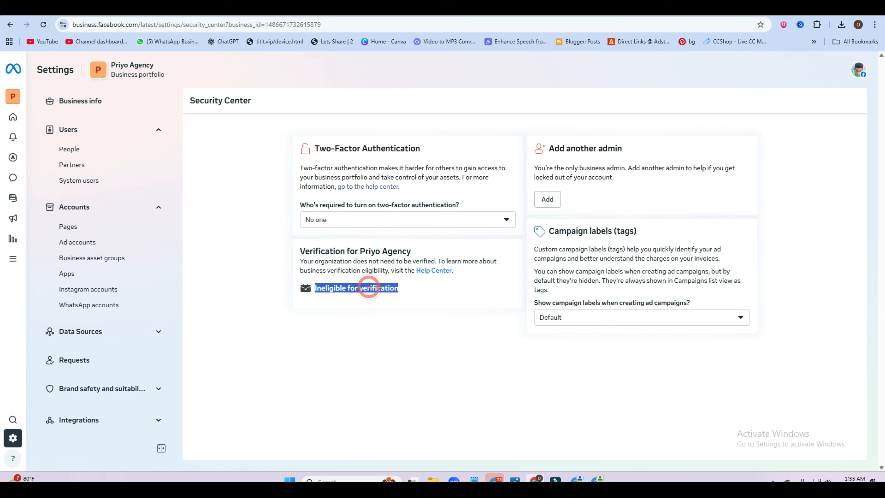
pyautogui.doubleClick(383, 289)
pyautogui.click(428, 303)
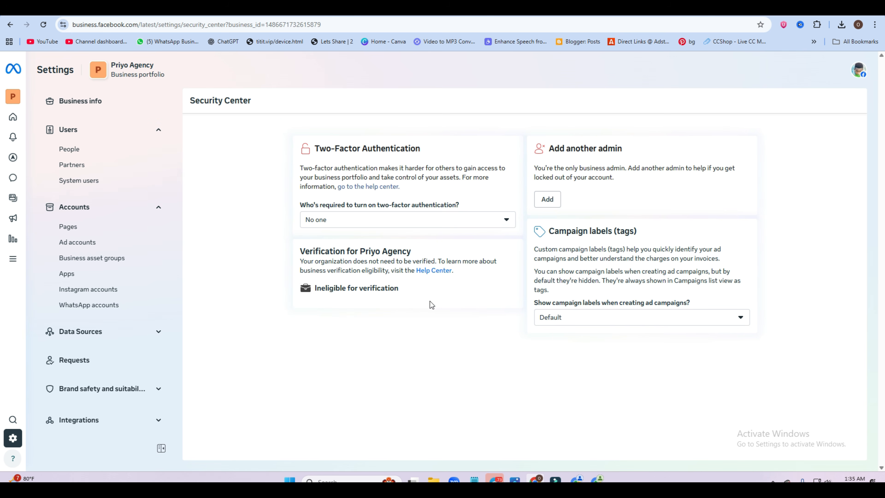
pyautogui.scroll(-2, 145, 258)
pyautogui.scroll(2, 156, 244)
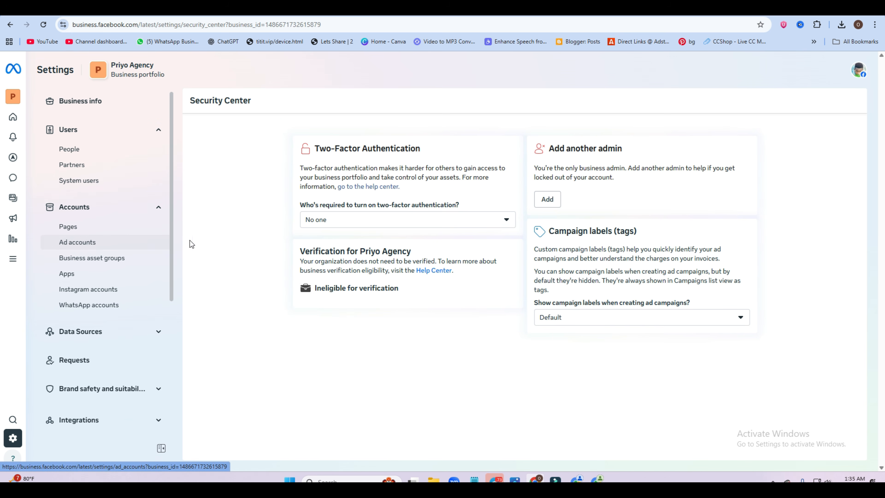
pyautogui.scroll(-5, 93, 262)
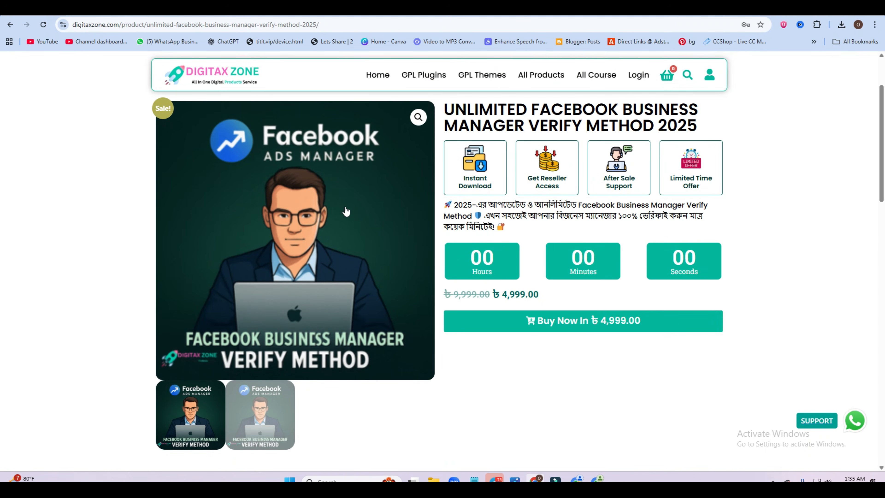
pyautogui.scroll(-2, 753, 229)
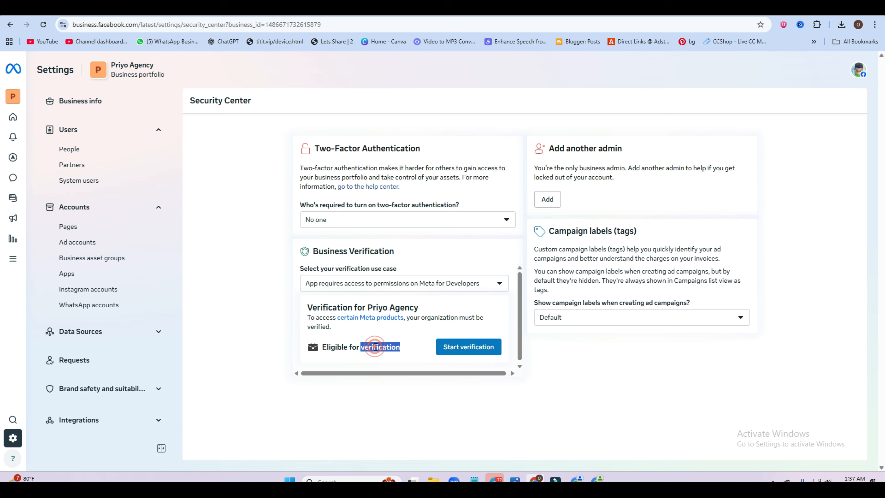
# Highlight the 'Eligible for verification' status on the Business Verification card.
pyautogui.moveTo(322, 347); pyautogui.dragTo(421, 350)
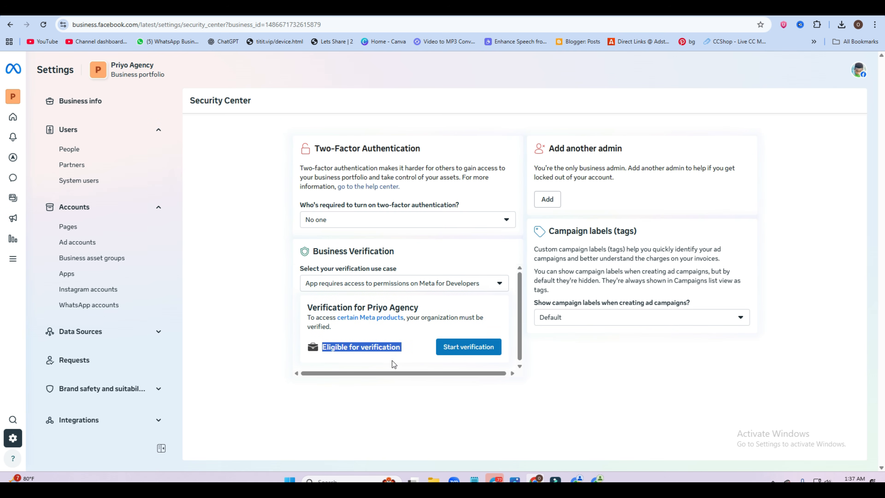
pyautogui.tripleClick(376, 346)
pyautogui.tripleClick(366, 347)
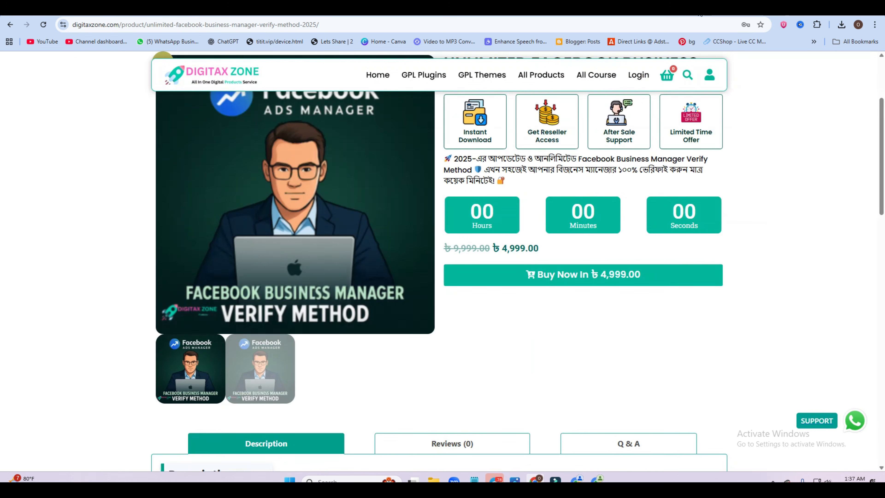
pyautogui.scroll(-3, 685, 185)
pyautogui.scroll(5, 685, 188)
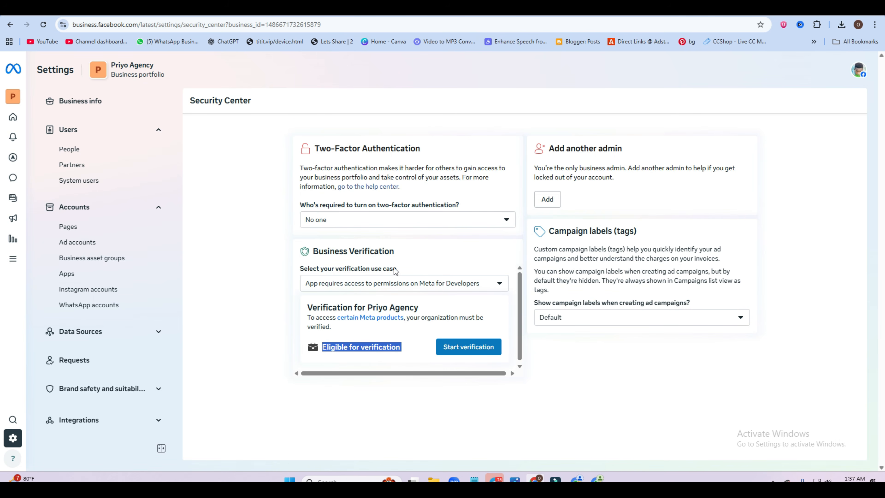
pyautogui.click(306, 246)
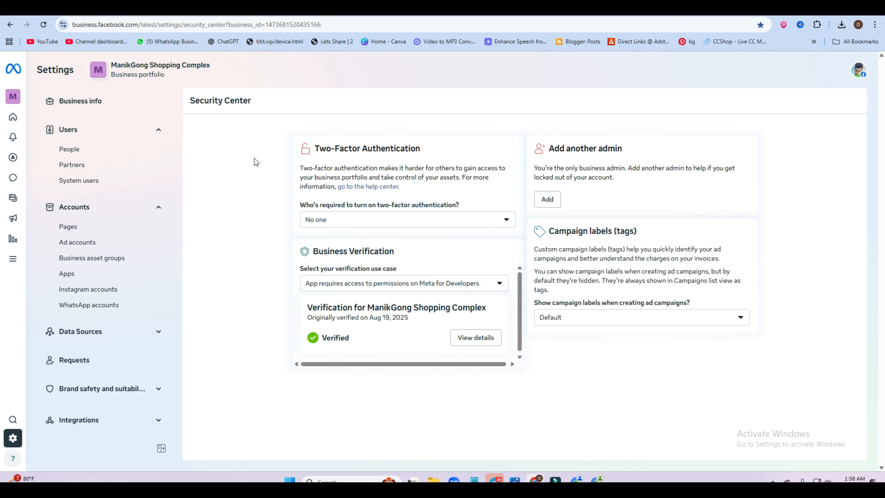
pyautogui.rightClick(233, 155)
pyautogui.click(303, 189)
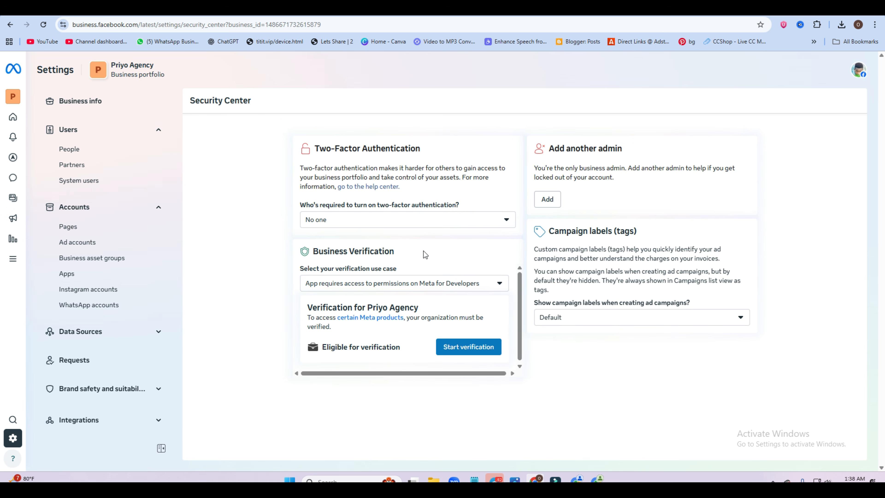
pyautogui.moveTo(425, 254); pyautogui.dragTo(313, 252)
pyautogui.click(393, 307)
pyautogui.tripleClick(394, 306)
pyautogui.click(425, 308)
pyautogui.tripleClick(431, 307)
pyautogui.doubleClick(360, 306)
pyautogui.click(409, 307)
# Begin business verification, confirm United States as the organization's country, and continue to business type.
pyautogui.click(482, 347)
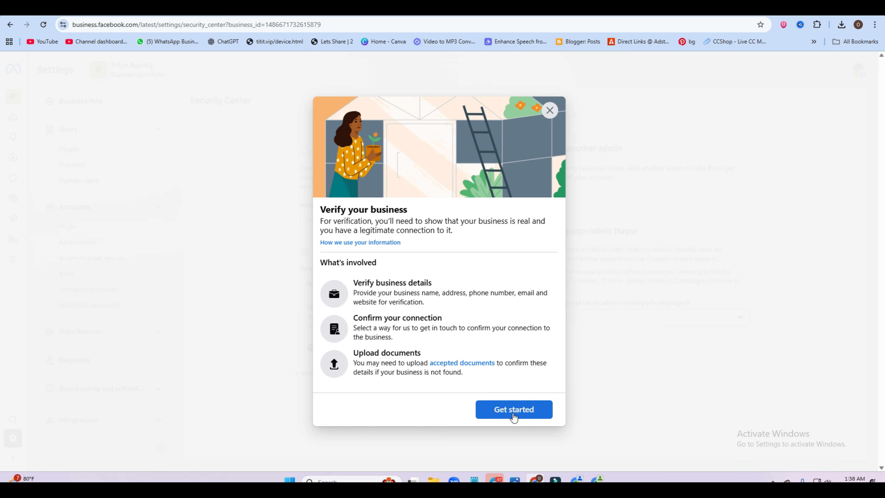
pyautogui.click(526, 410)
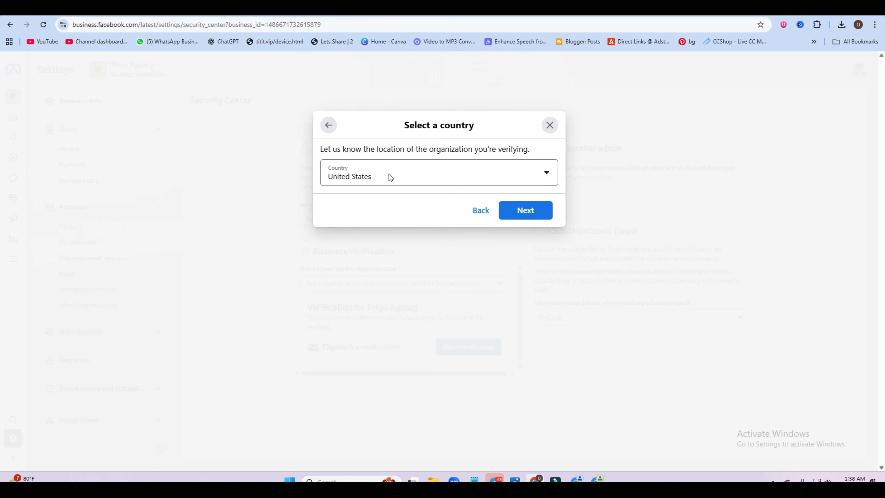
pyautogui.click(382, 172)
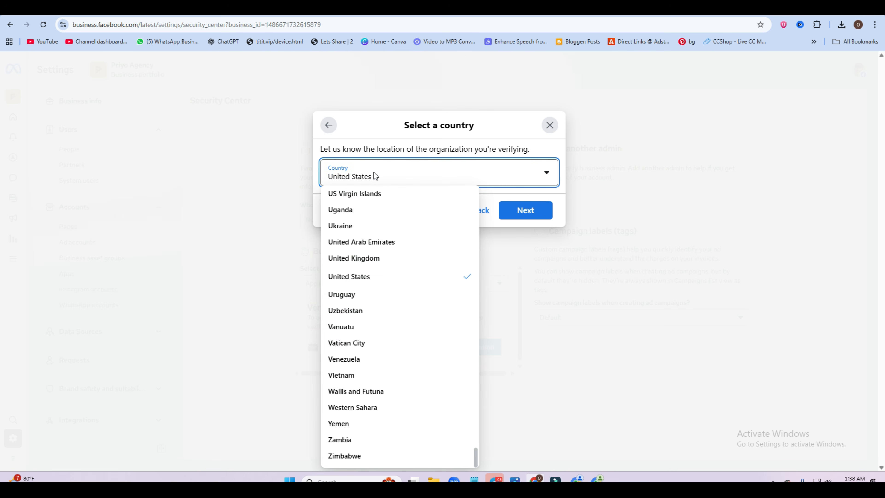
pyautogui.click(502, 150)
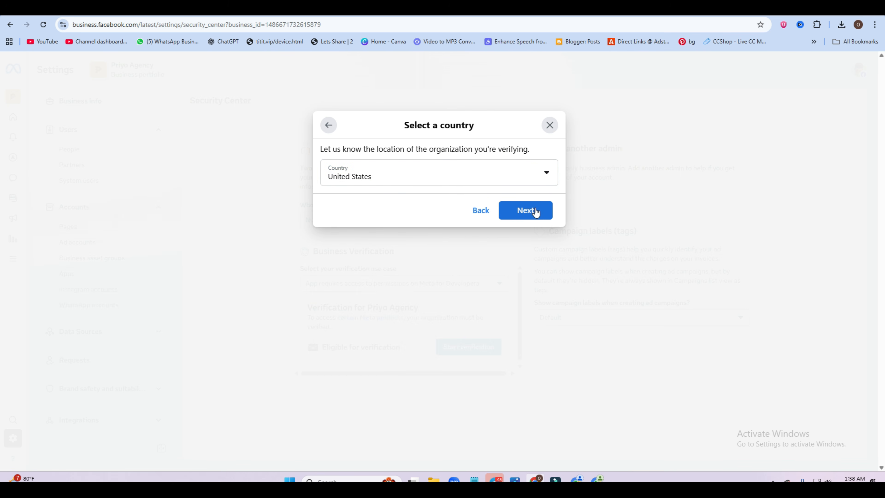
pyautogui.click(524, 213)
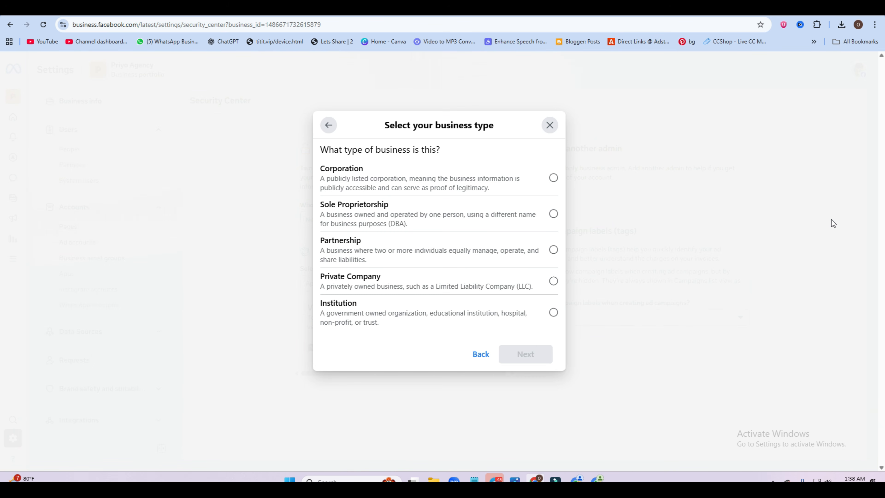
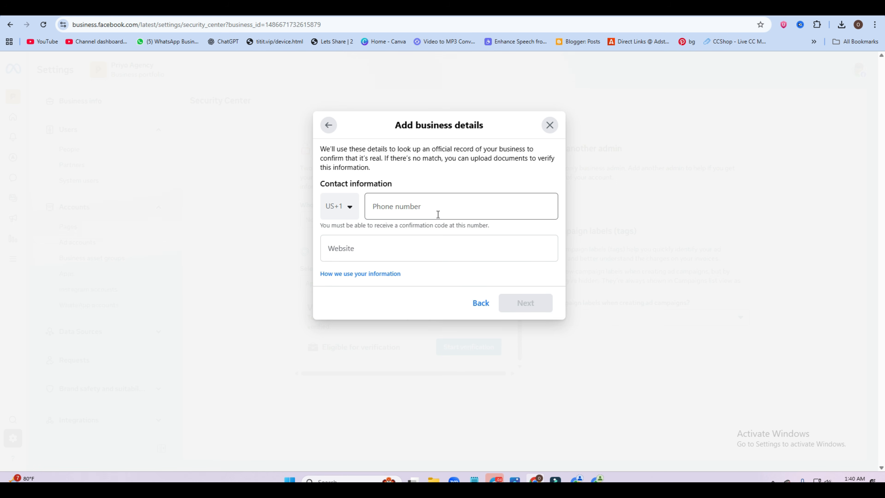
# Paste the business phone number and website, trim the website's last character, and continue.
pyautogui.click(438, 214)
pyautogui.hotkey('ctrl', 'v')
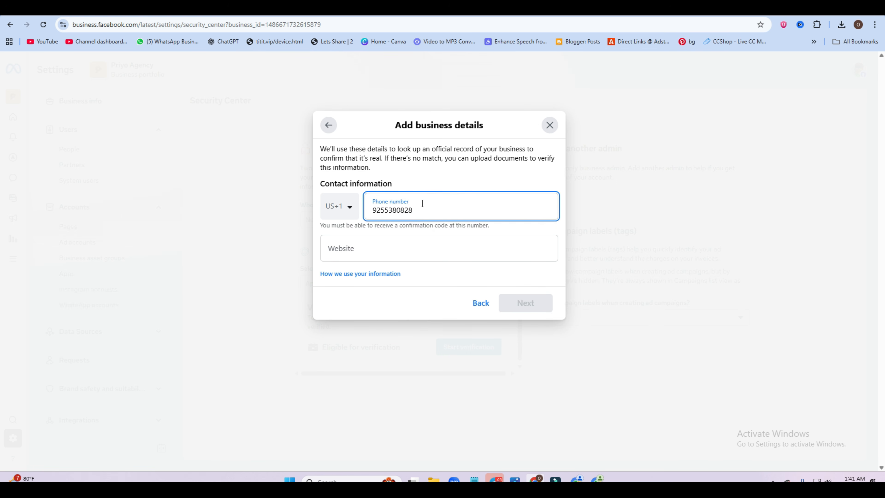
pyautogui.click(338, 247)
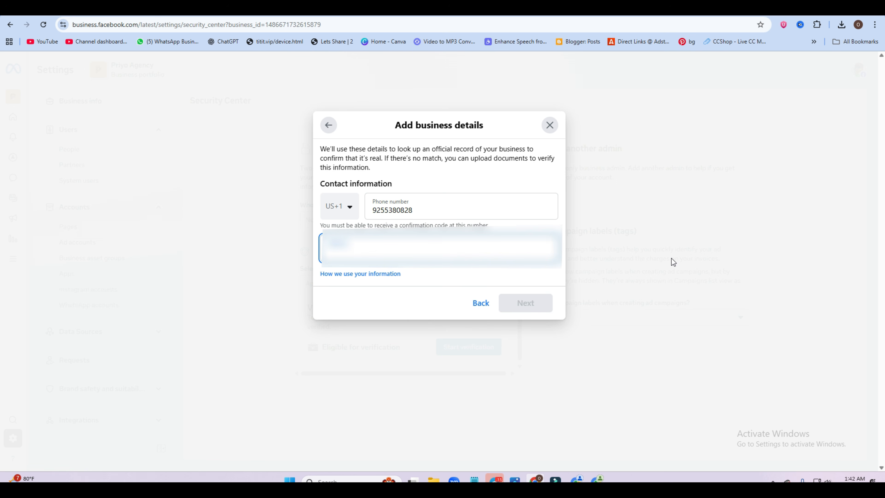
pyautogui.hotkey('ctrl', 'v')
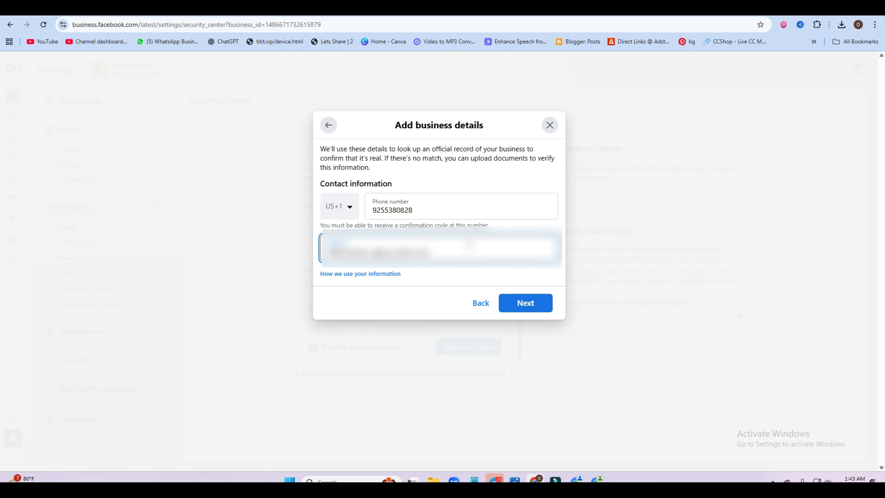
pyautogui.press('BackSpace')
pyautogui.click(527, 309)
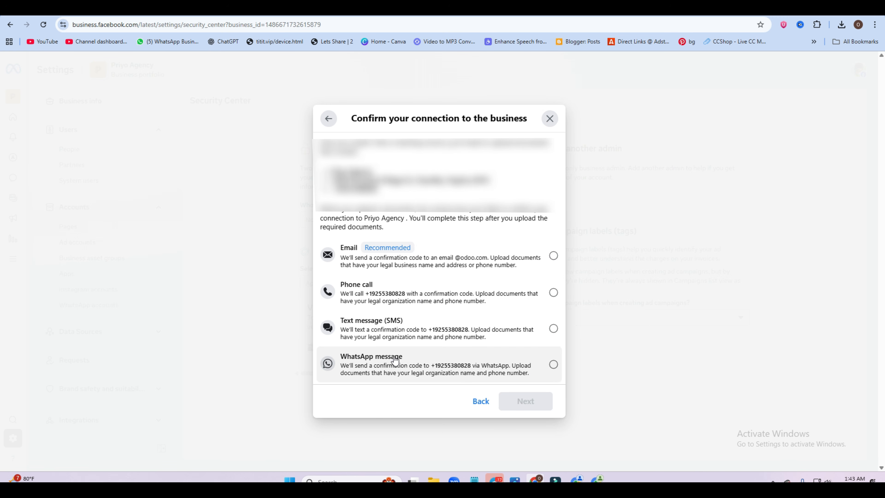
# Pick WhatsApp message as the connection confirmation method and proceed.
pyautogui.click(554, 365)
pyautogui.click(525, 401)
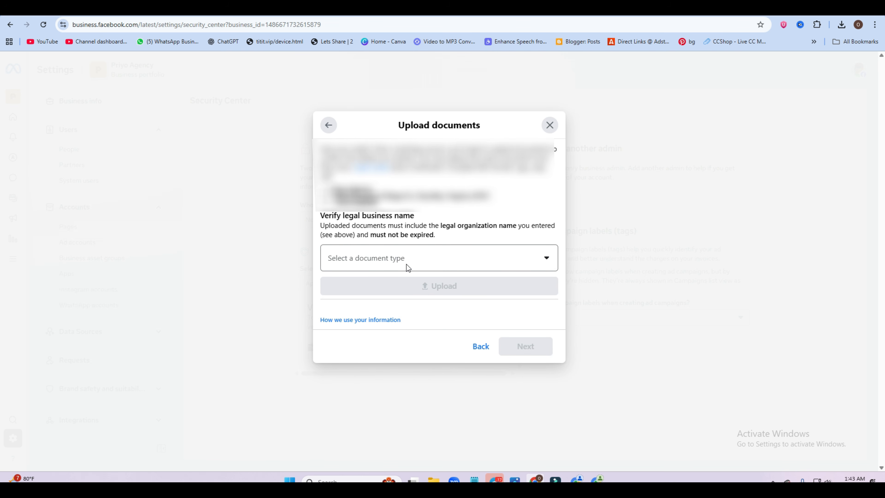
# Submit a Business Bank Statement, confirming it includes the business phone number.
pyautogui.click(431, 266)
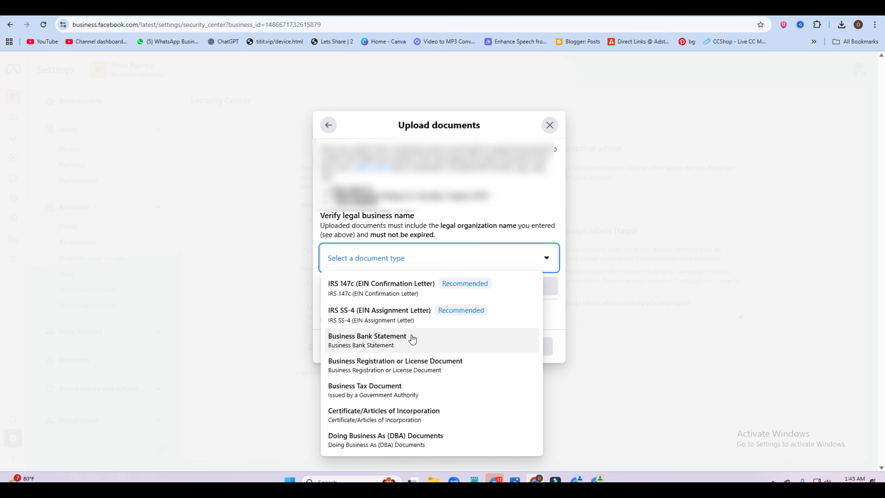
pyautogui.click(408, 341)
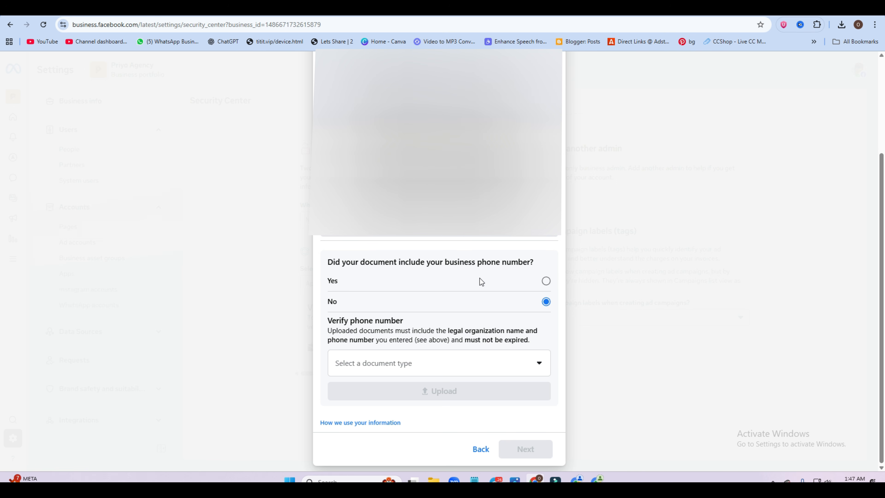
pyautogui.click(528, 281)
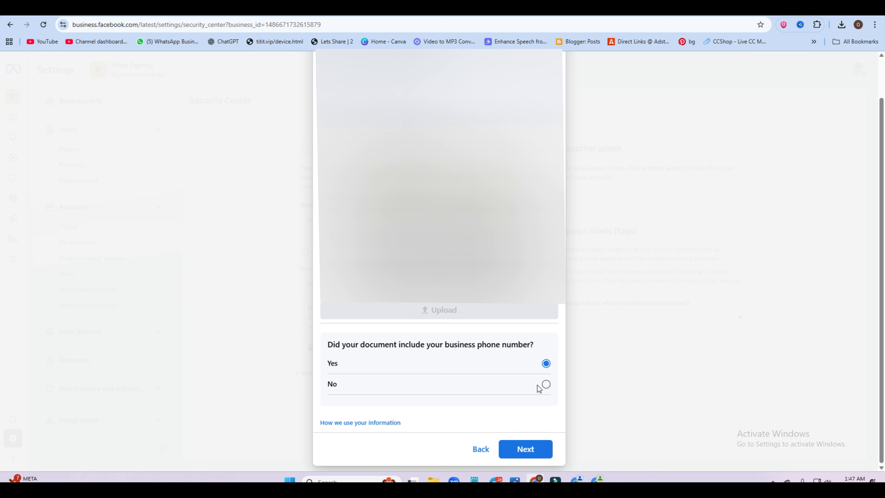
pyautogui.click(520, 450)
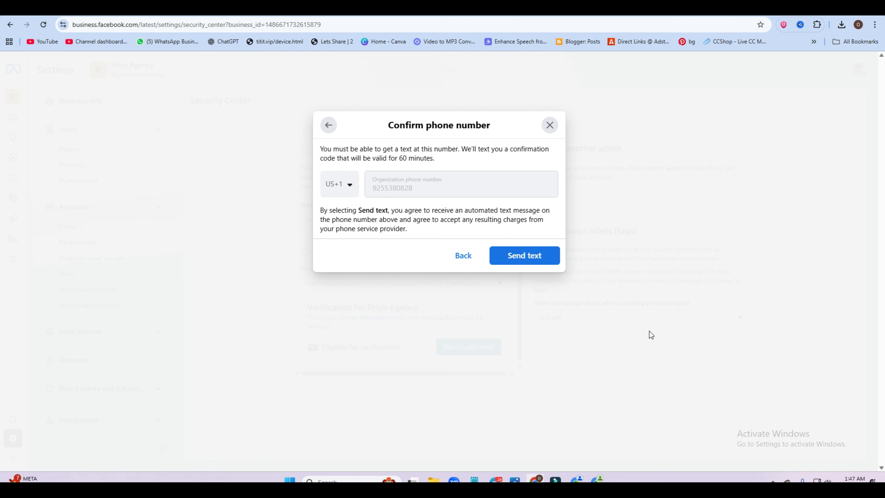
# Have the confirmation code texted (retrying after the error), then enter the received code and submit.
pyautogui.click(538, 255)
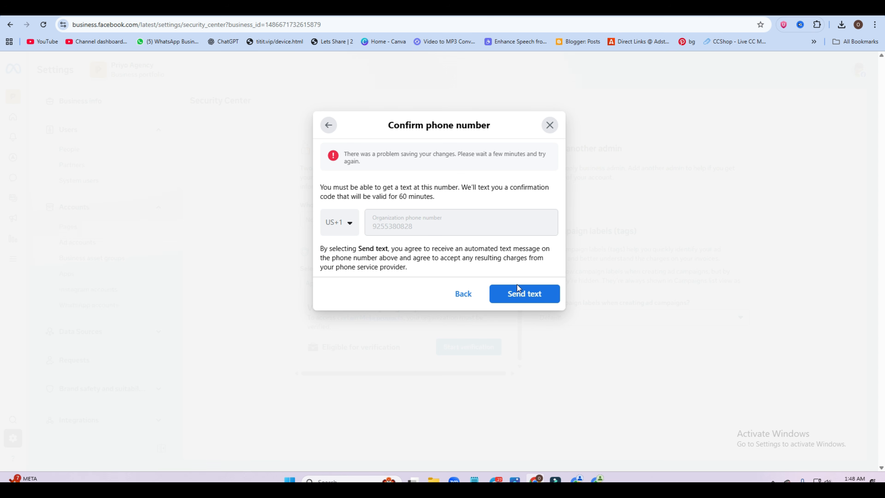
pyautogui.click(527, 293)
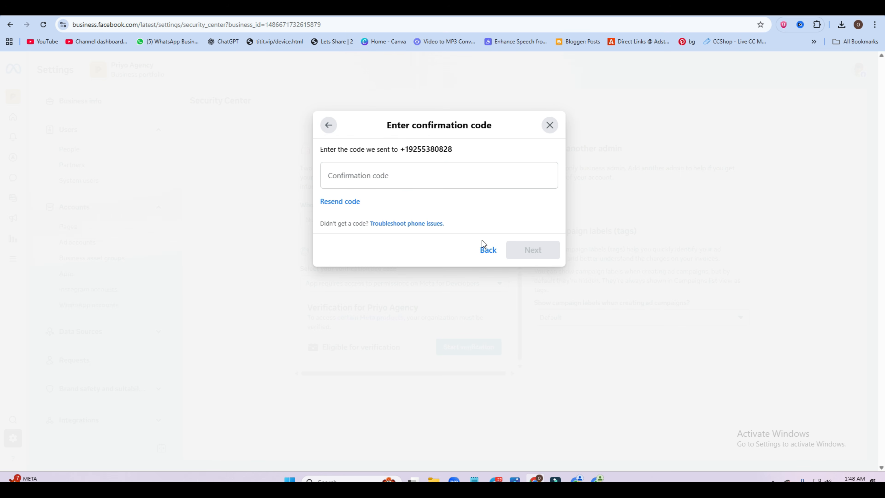
pyautogui.click(398, 177)
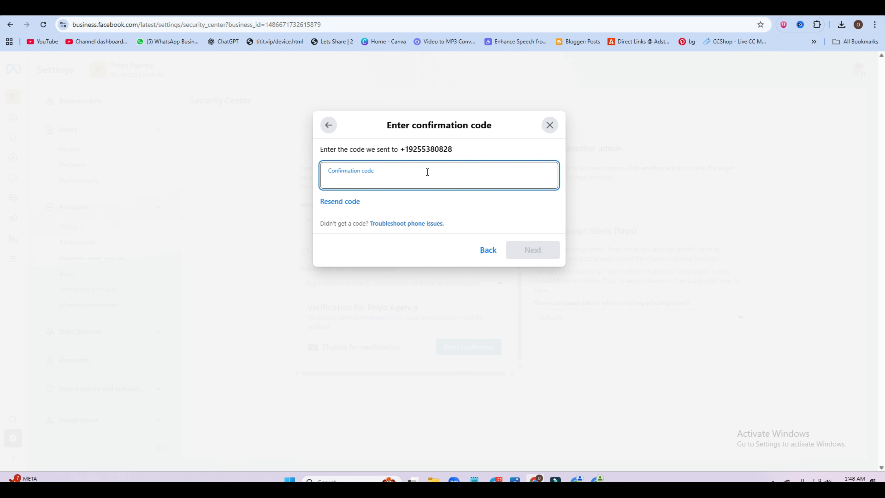
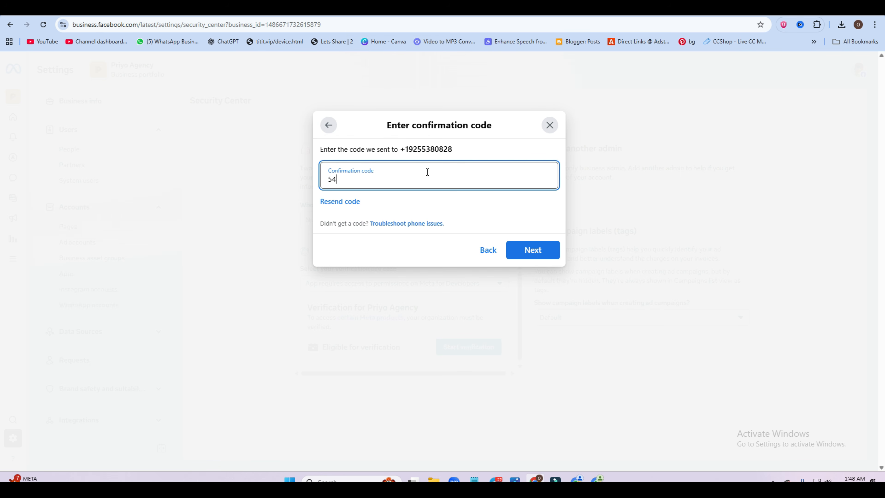
pyautogui.click(547, 251)
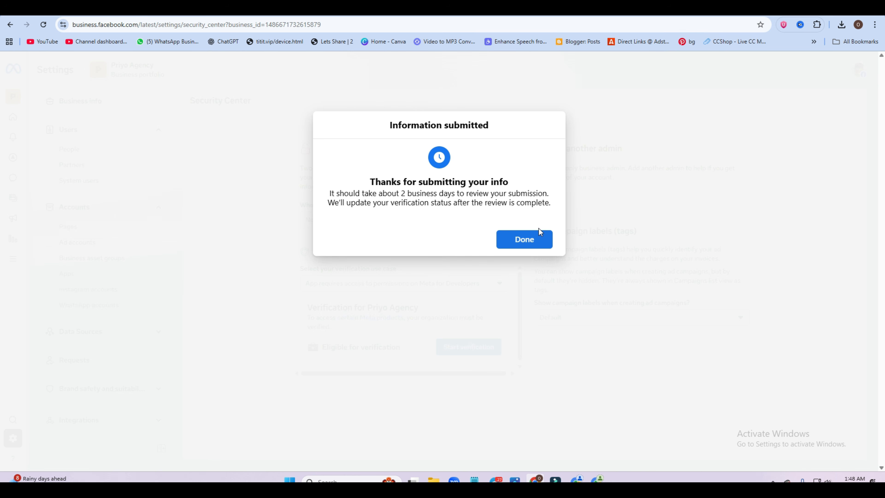
# Highlight the 'Thanks for submitting your info' heading and the review-time paragraph.
pyautogui.tripleClick(484, 180)
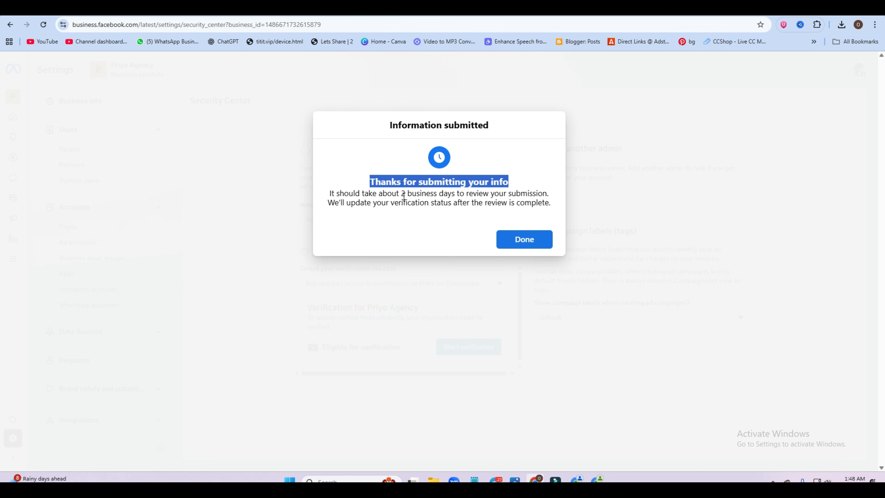
pyautogui.doubleClick(418, 194)
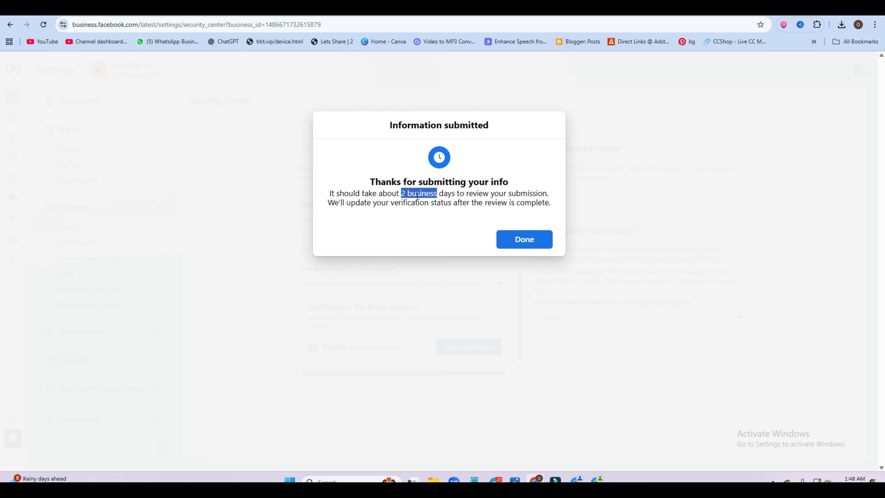
pyautogui.tripleClick(417, 196)
pyautogui.tripleClick(426, 194)
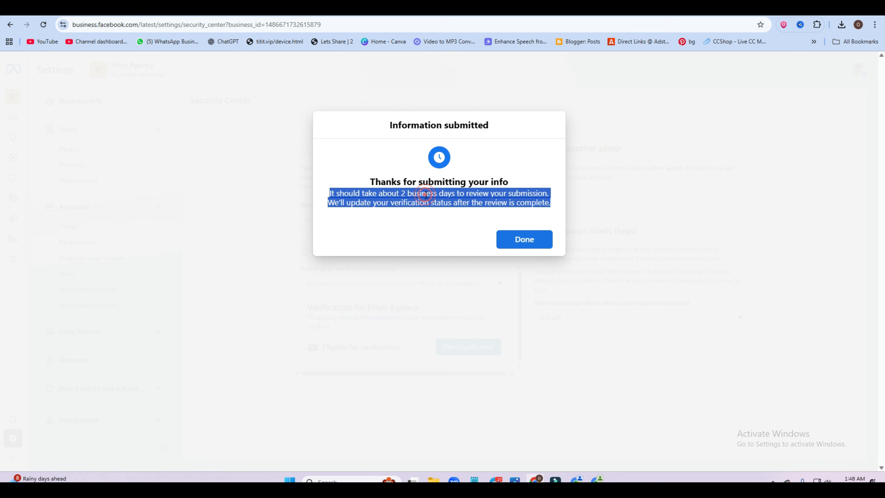
pyautogui.tripleClick(412, 195)
pyautogui.doubleClick(394, 182)
pyautogui.moveTo(394, 182); pyautogui.dragTo(513, 188)
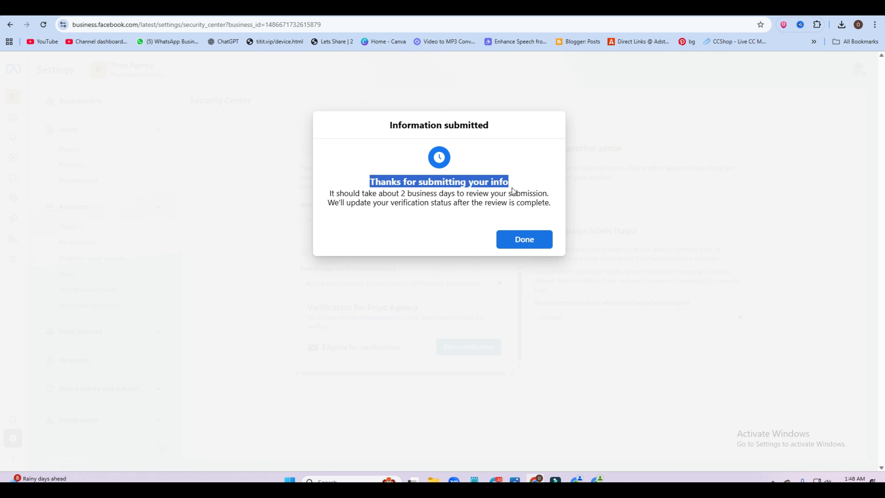
pyautogui.click(512, 187)
# Close the Information submitted dialog and check Verification shows In review.
pyautogui.click(532, 242)
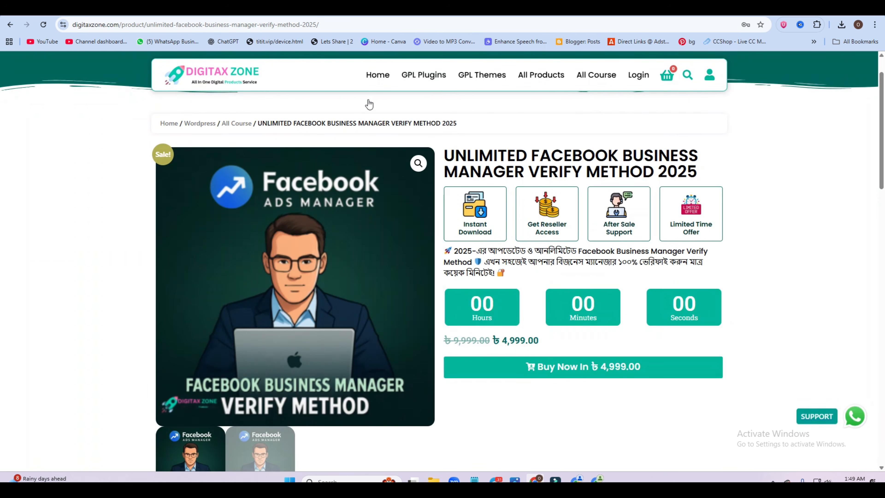
pyautogui.scroll(-5, 583, 154)
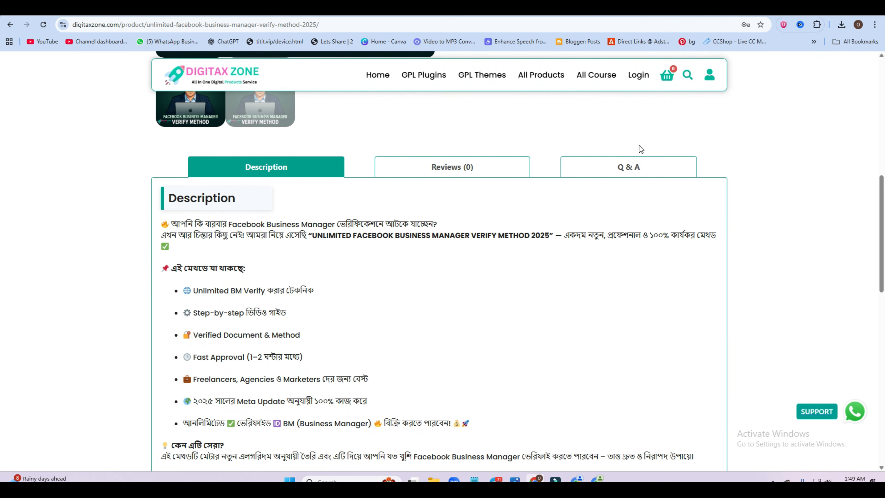
pyautogui.scroll(10, 639, 145)
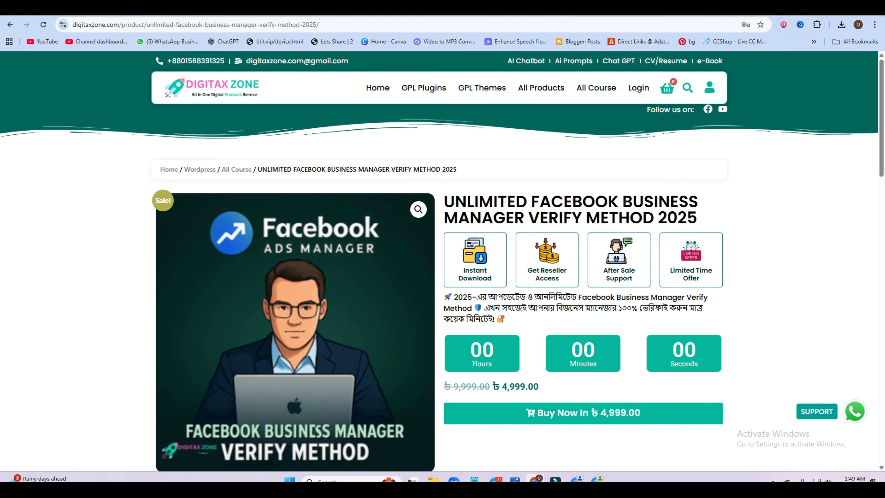